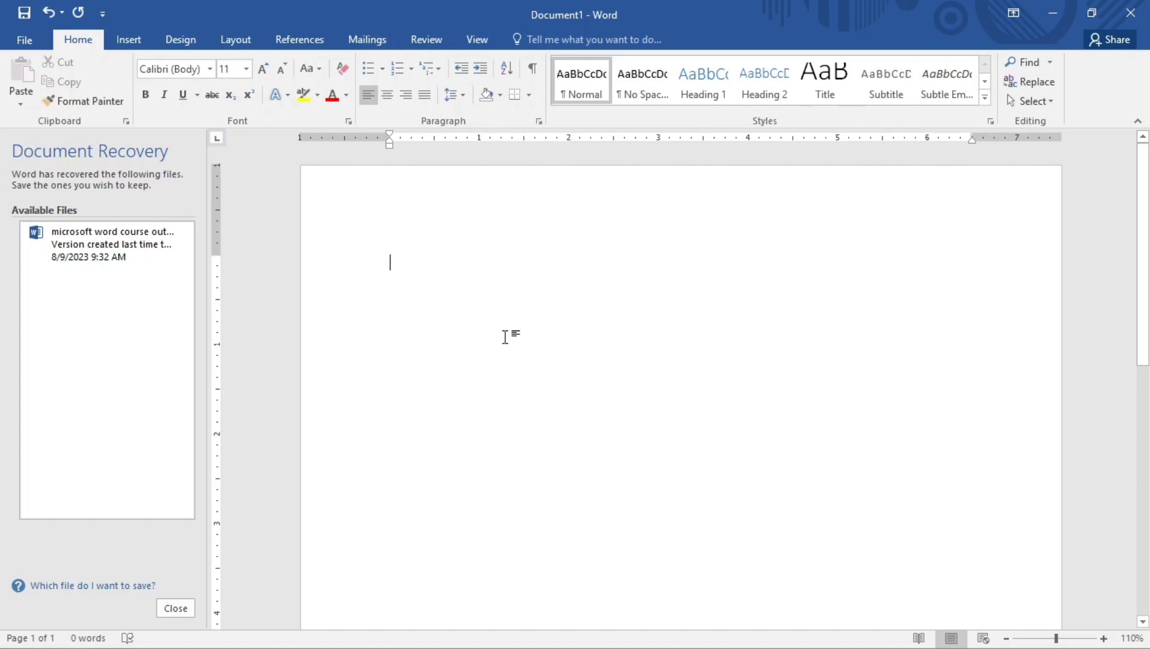
# Show the Layout ribbon's page setup options for the blank document
pyautogui.click(235, 48)
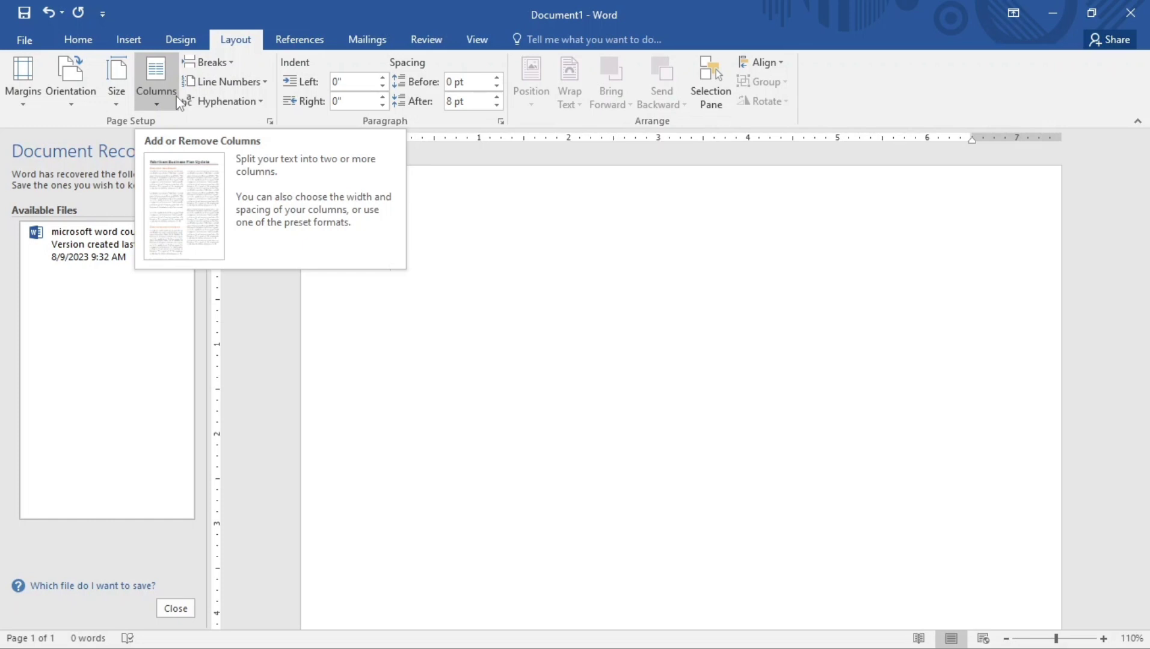
# Apply Narrow margins (0.5 inch on every side) to the blank page
pyautogui.click(28, 100)
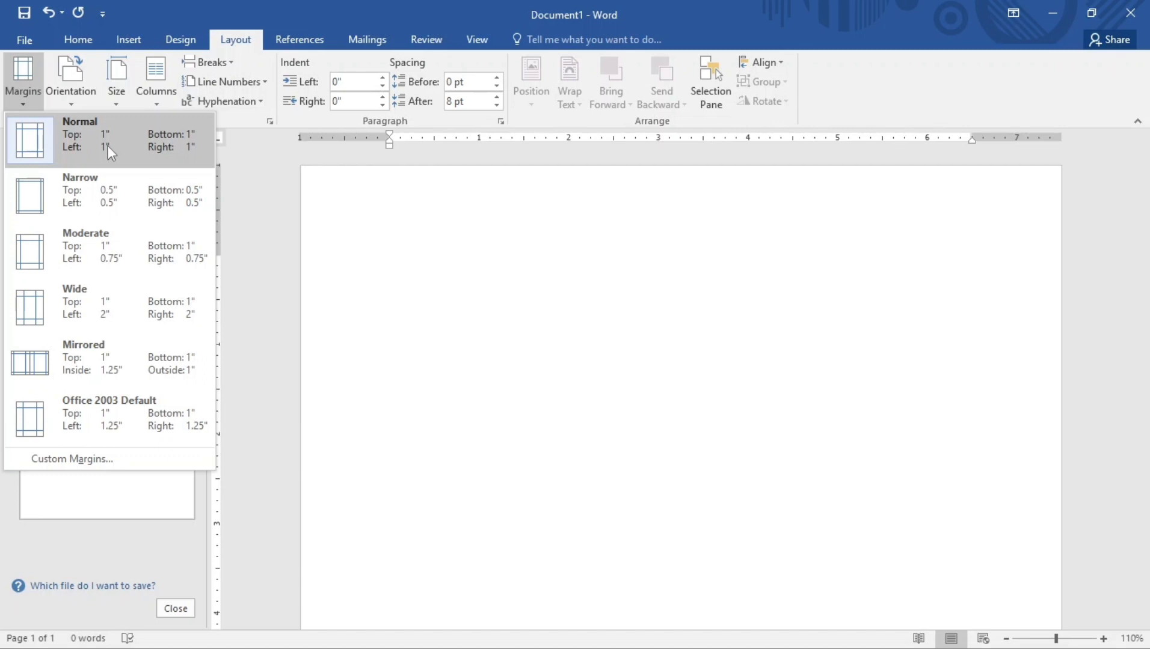
pyautogui.click(76, 189)
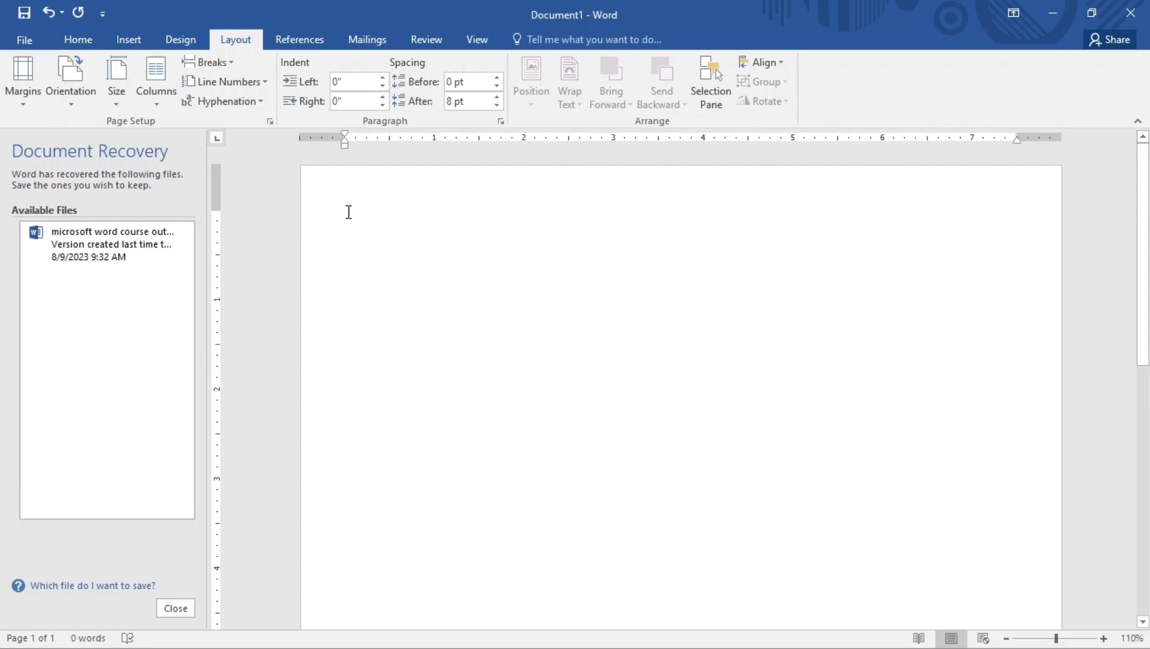
# Generate four paragraphs of sample text with =rand(4,5)
pyautogui.write('+ra')
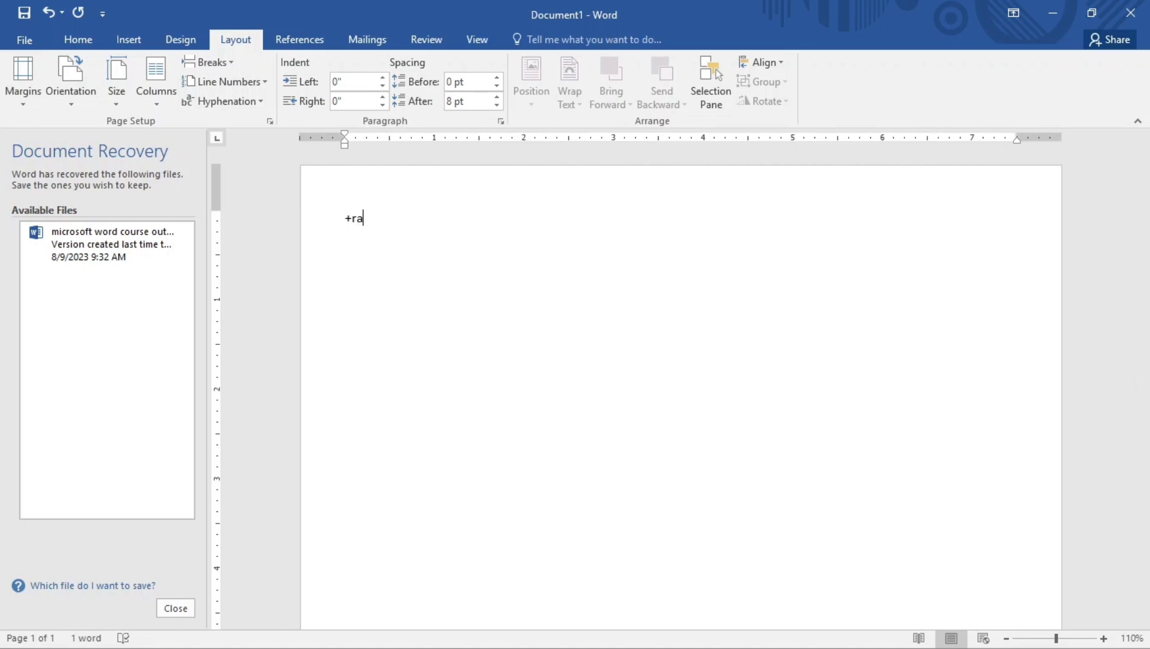
pyautogui.press('BackSpace')
pyautogui.press('BackSpace')
pyautogui.press('BackSpace')
pyautogui.write('=rand(4,5)')
pyautogui.press('Return')
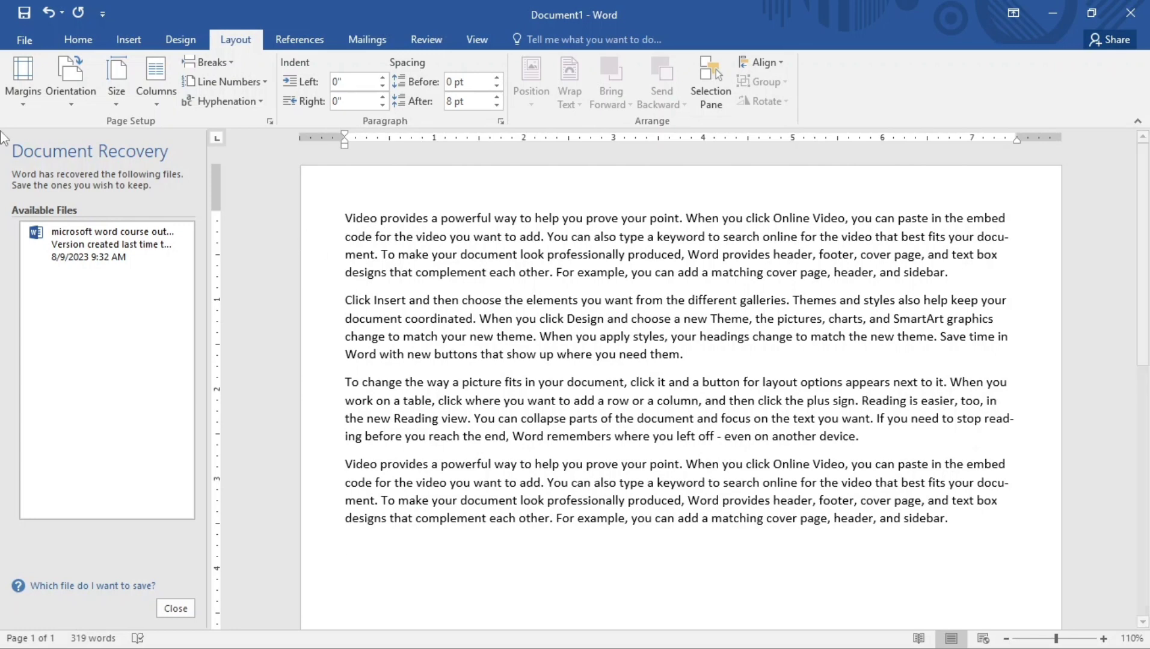
# Try Normal and Moderate margin presets, ending on Normal 1-inch margins
pyautogui.click(30, 102)
pyautogui.click(65, 131)
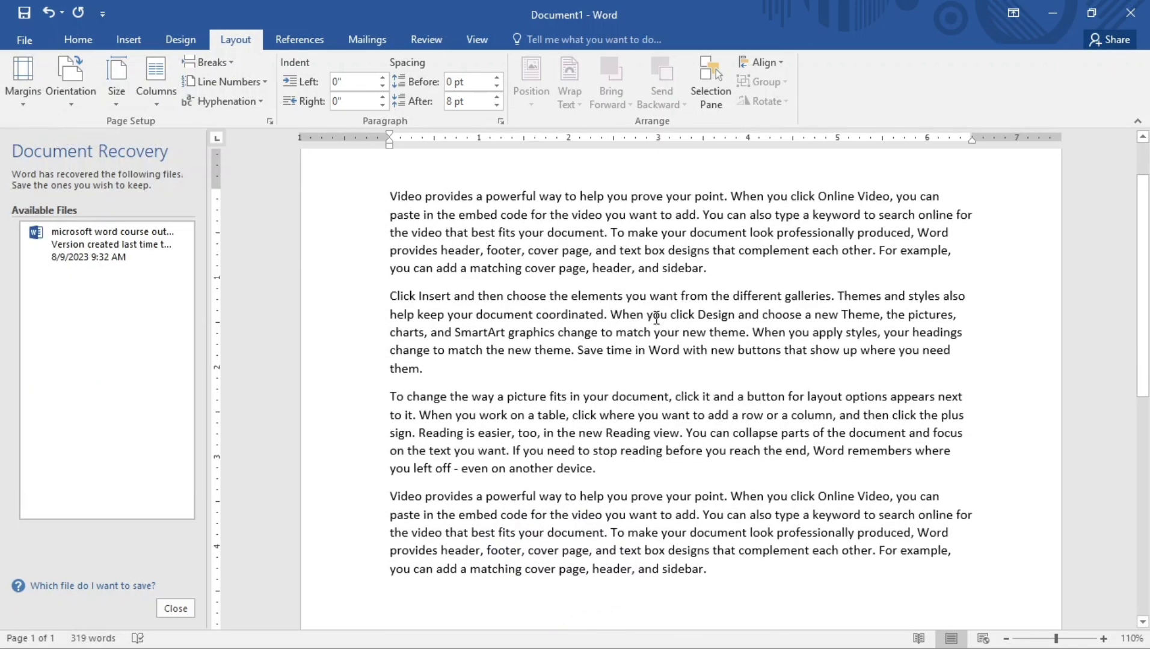
pyautogui.click(15, 82)
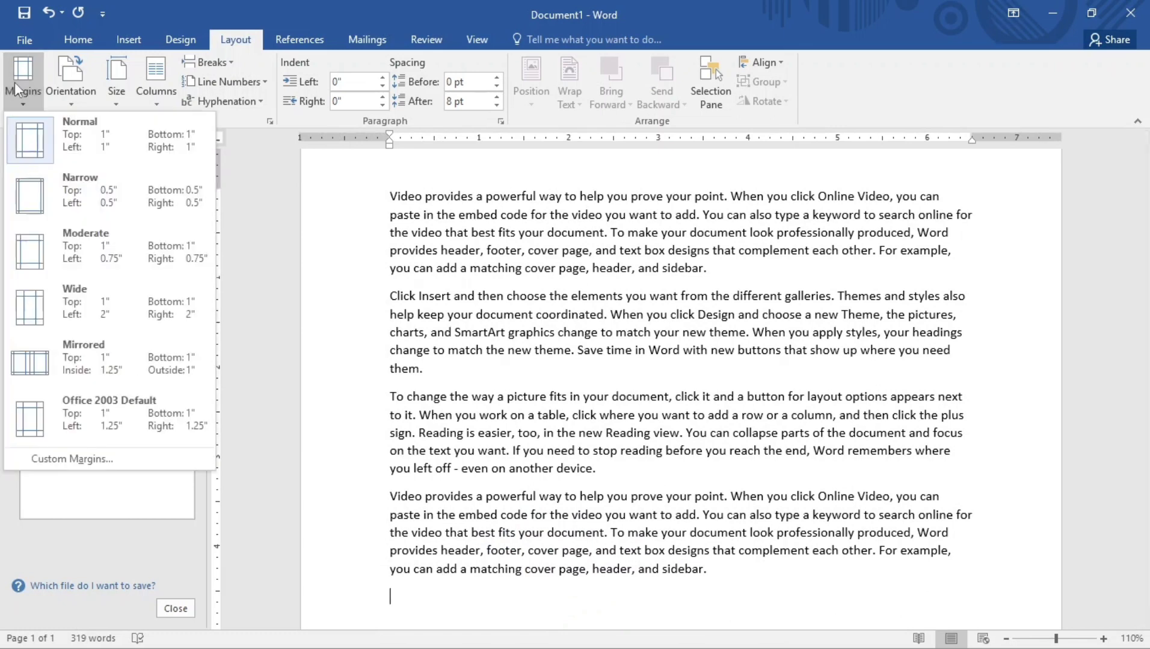
pyautogui.click(82, 246)
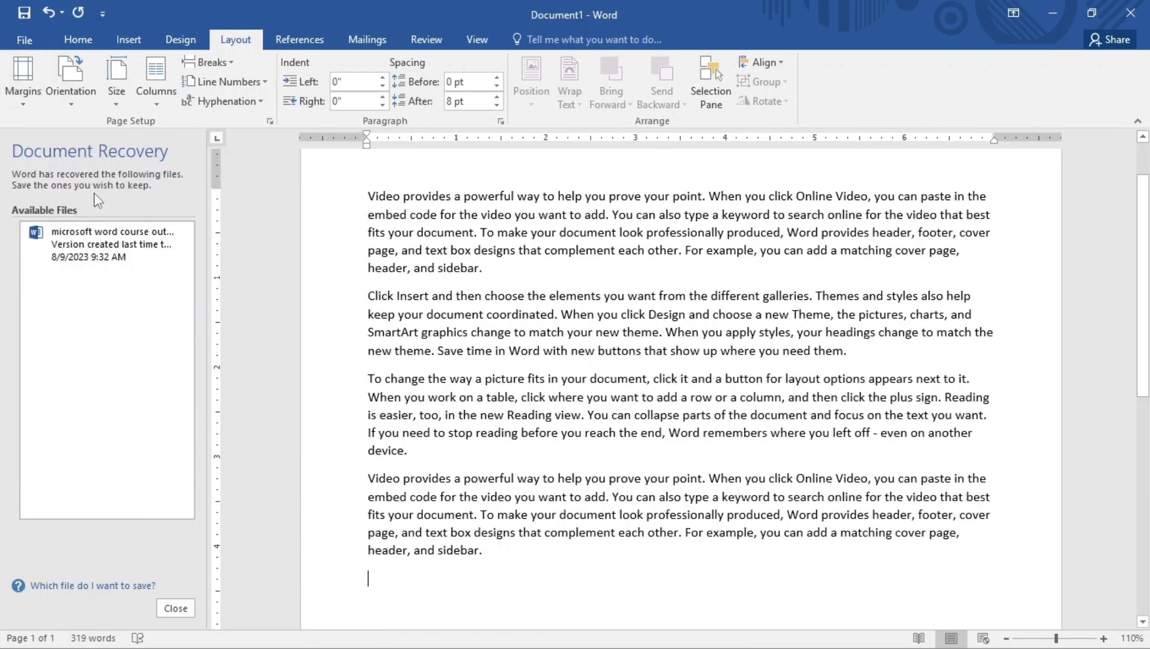
pyautogui.click(23, 87)
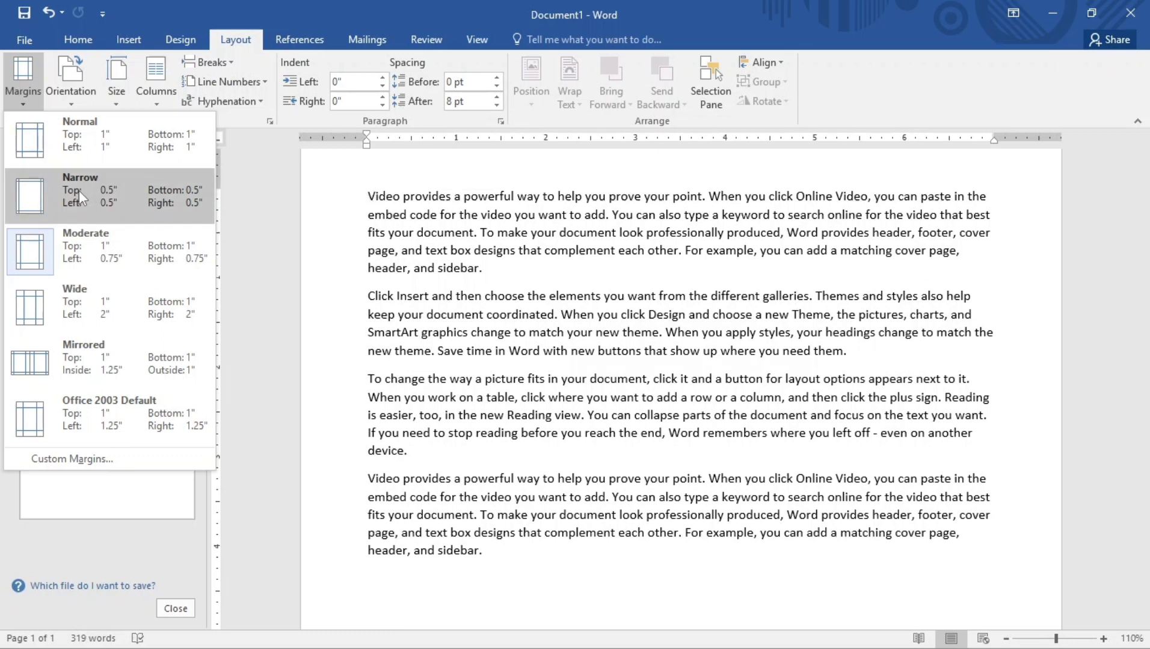
pyautogui.click(86, 147)
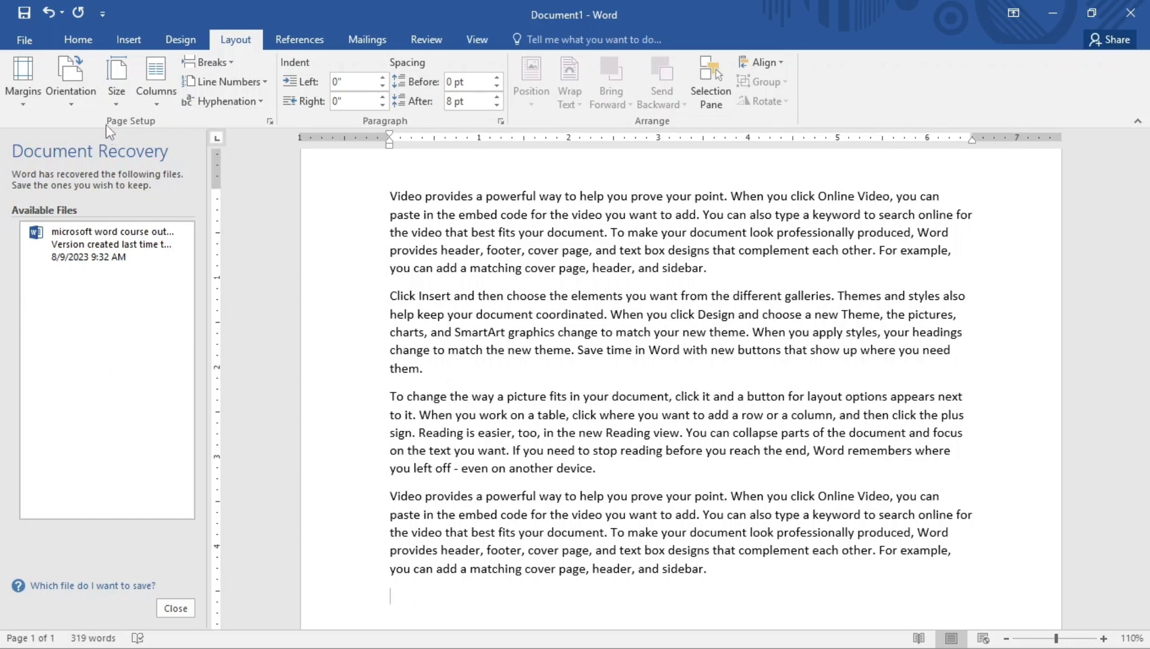
# Switch the page to landscape, then back to portrait, and show the paper size list
pyautogui.click(69, 90)
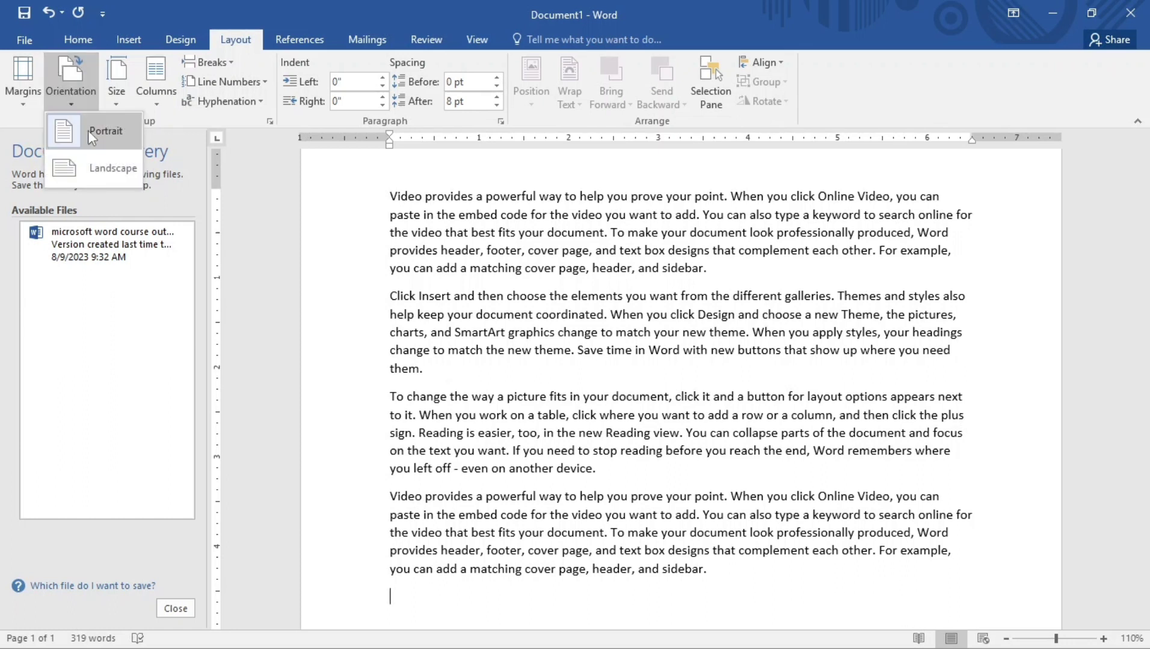
pyautogui.click(106, 168)
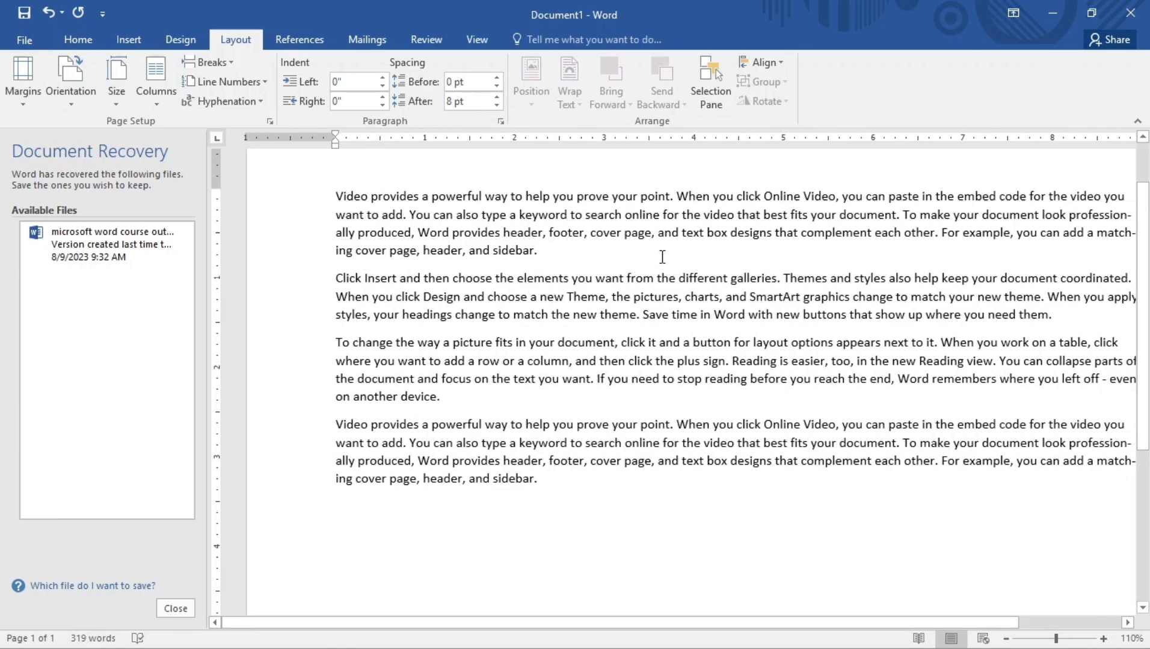
pyautogui.scroll(-6, 695, 244)
pyautogui.scroll(1, 695, 244)
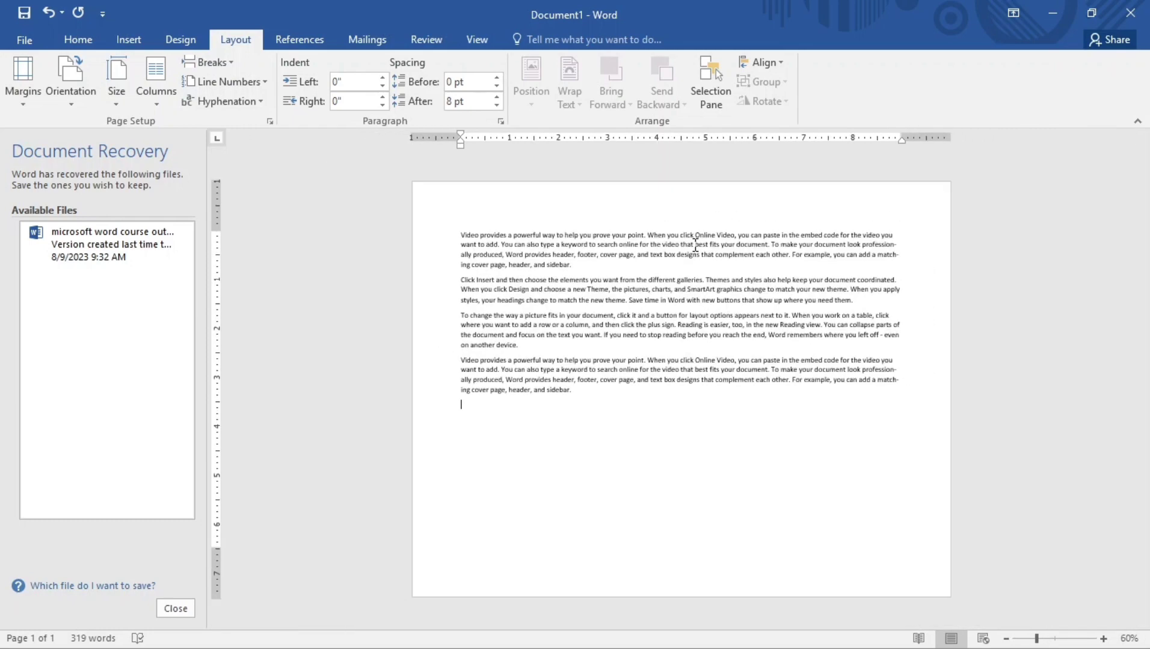
pyautogui.click(85, 107)
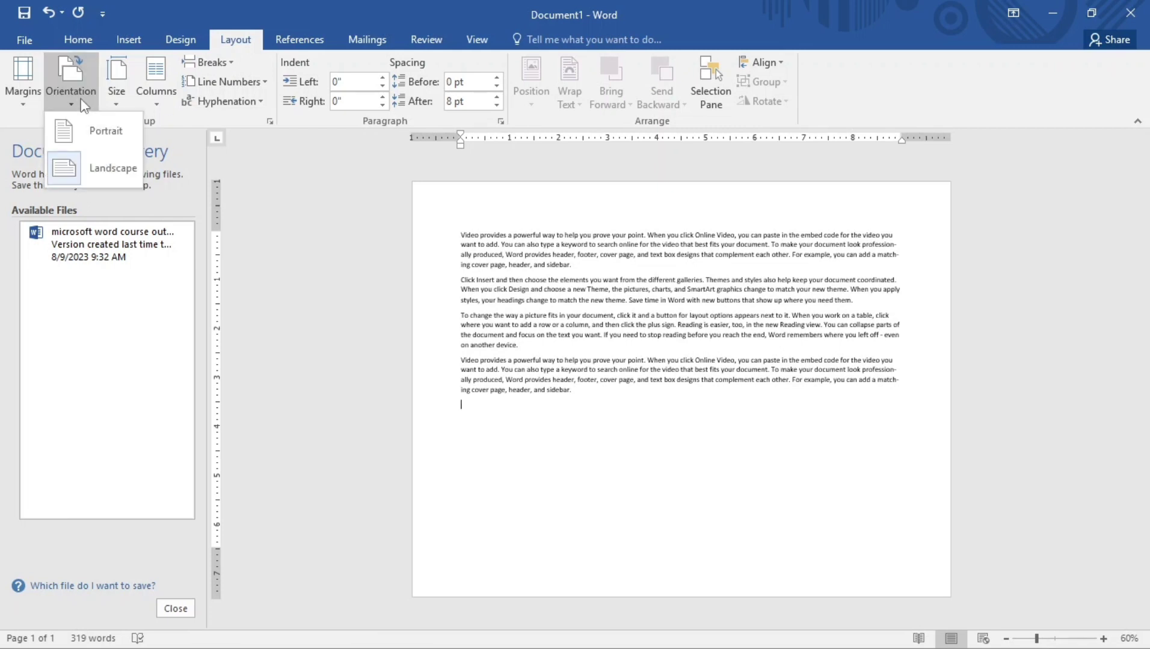
pyautogui.click(95, 128)
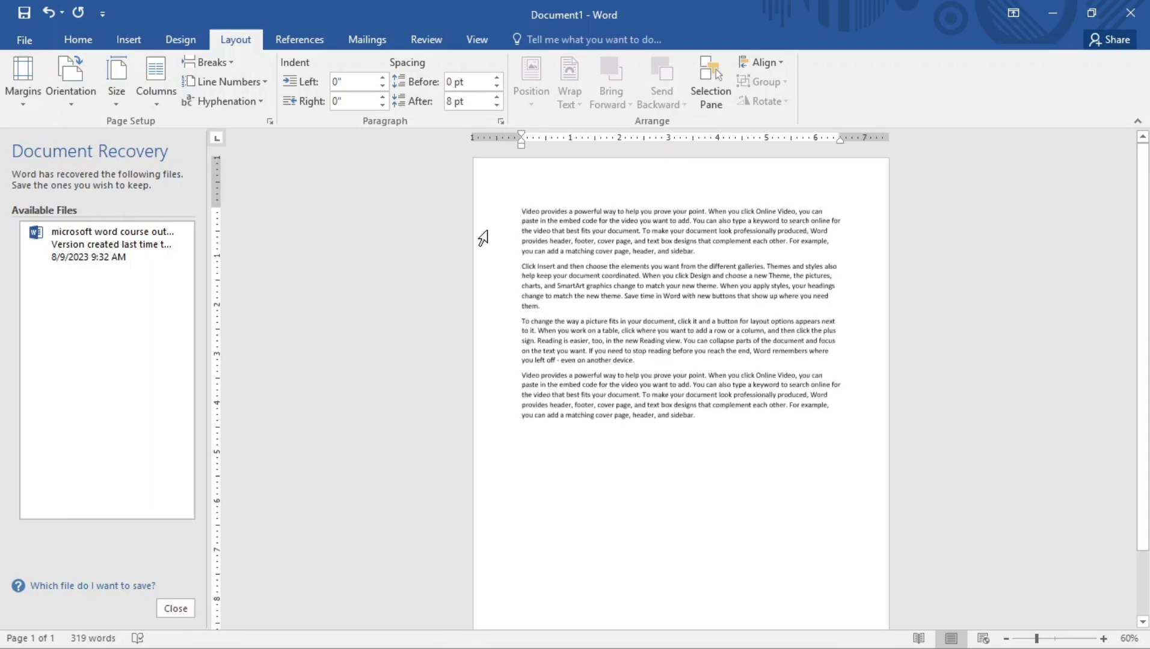
pyautogui.click(117, 90)
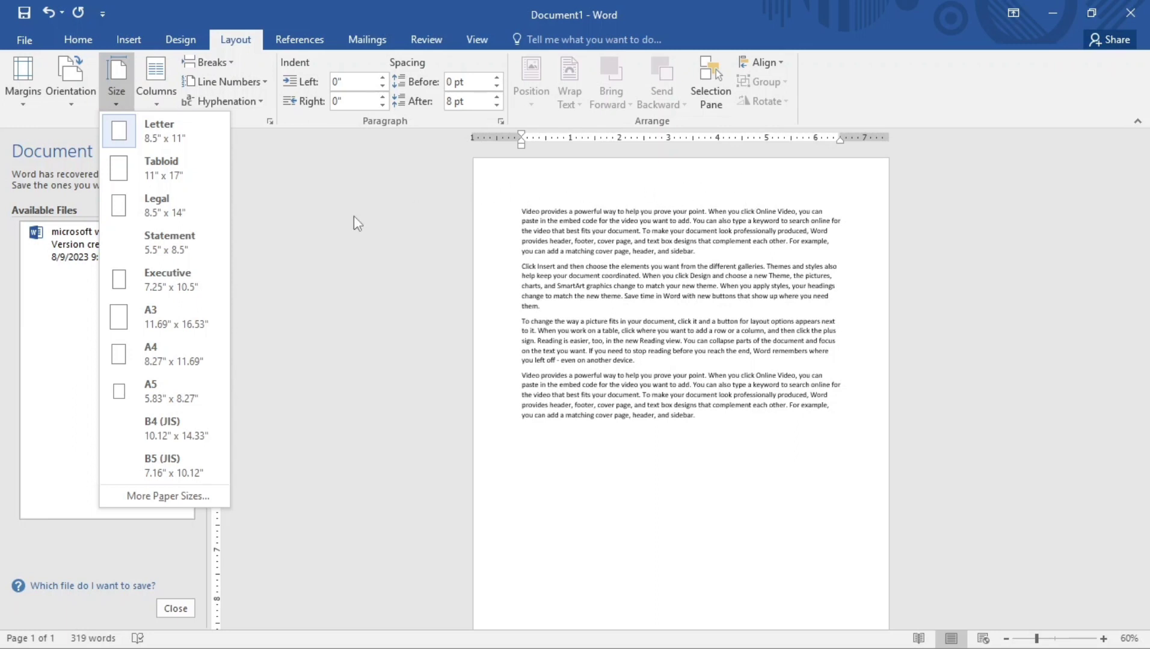
# Try A4, A5 and A4 paper sizes, then settle on Legal, 8.5 x 14 inches
pyautogui.click(184, 352)
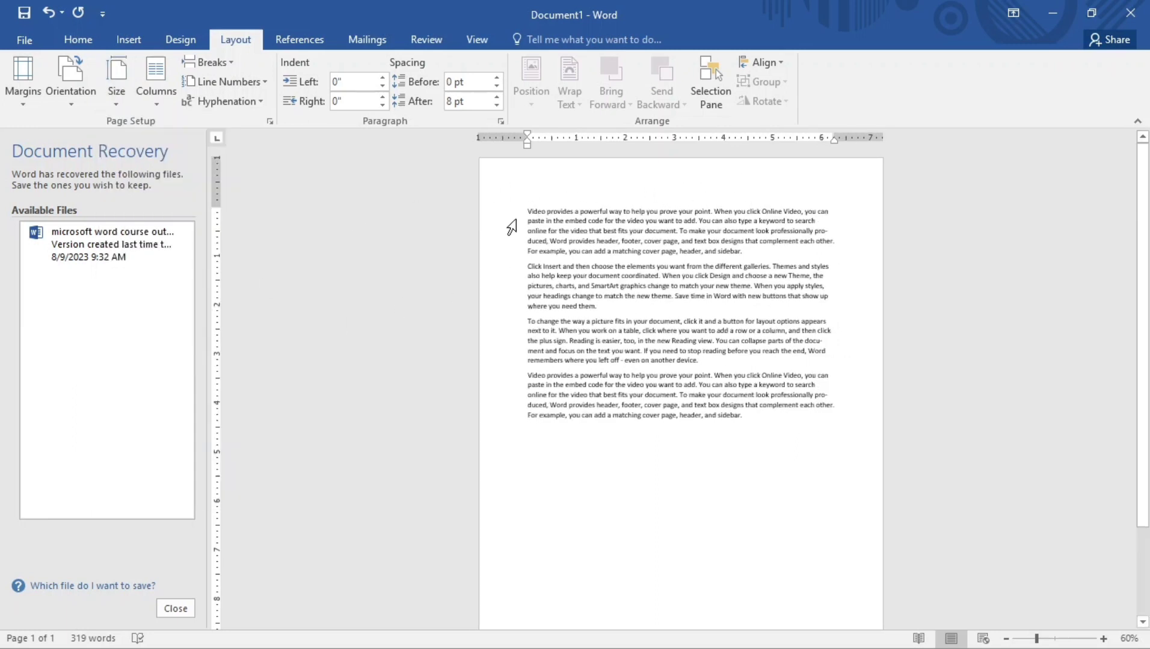
pyautogui.click(118, 87)
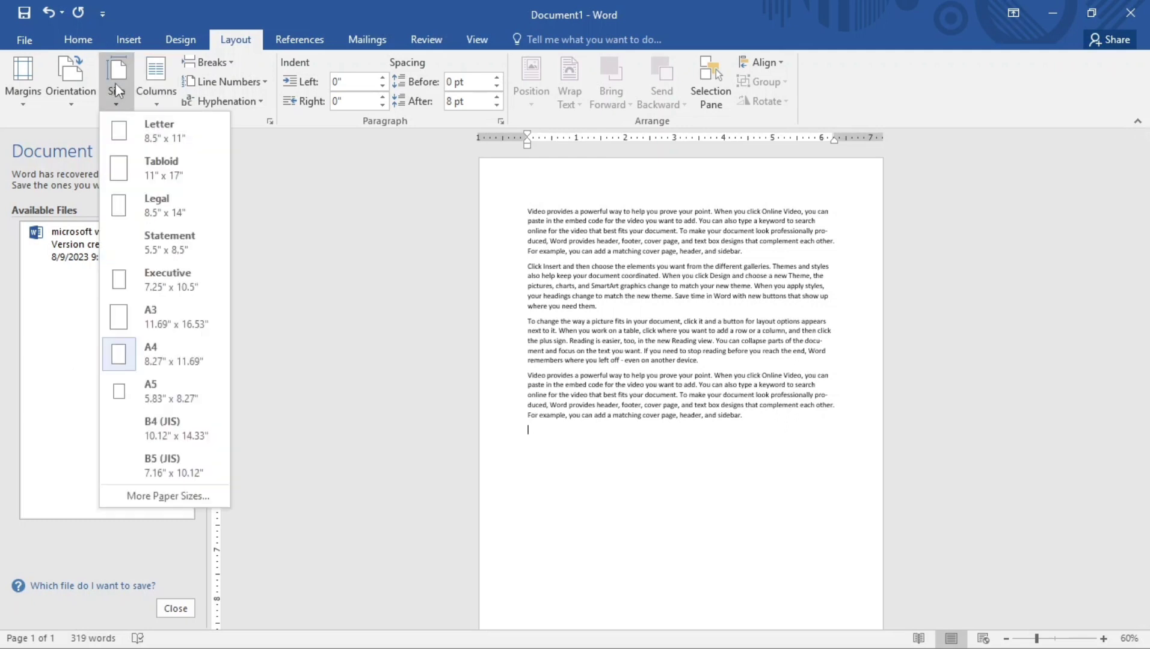
pyautogui.click(152, 351)
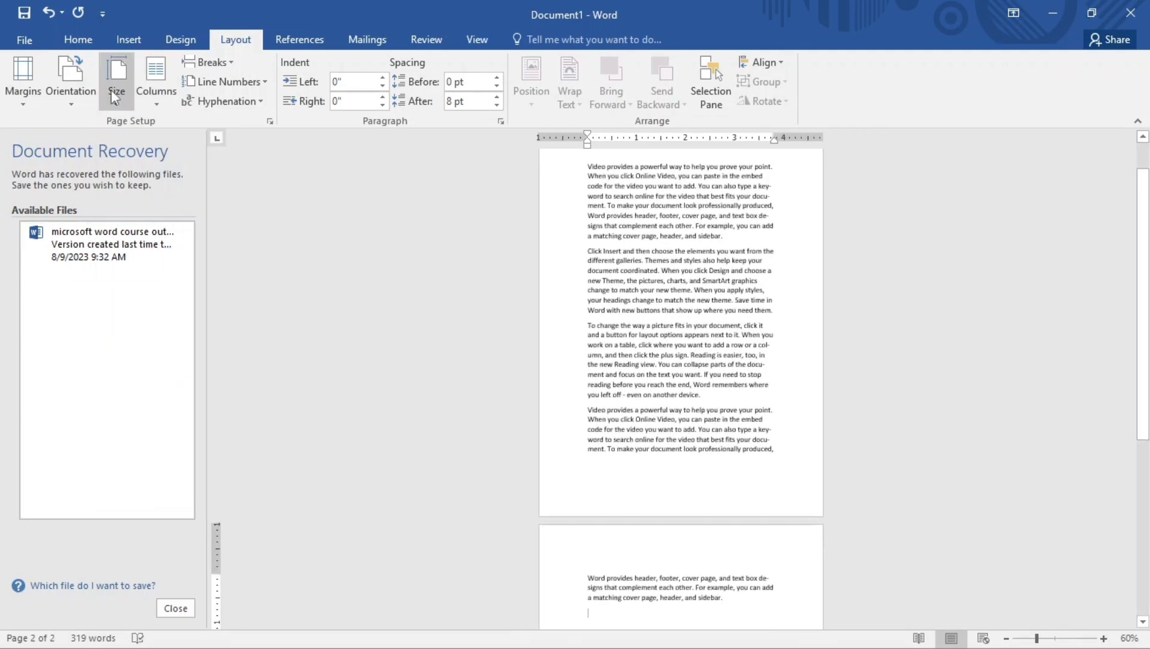
pyautogui.click(117, 81)
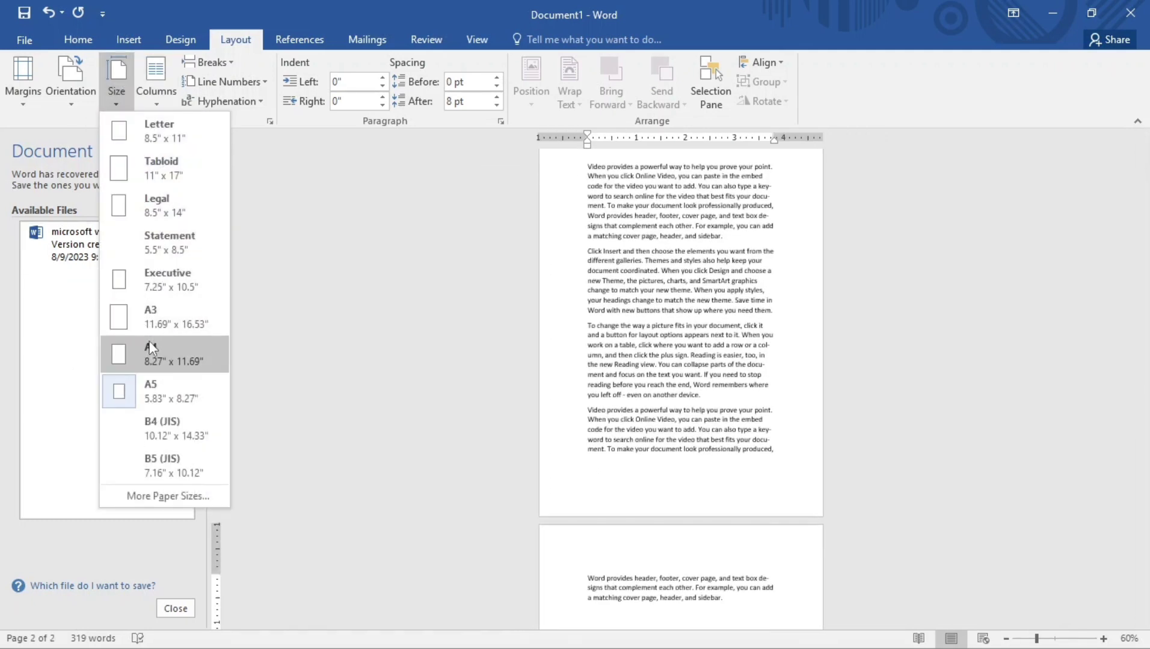
pyautogui.click(155, 360)
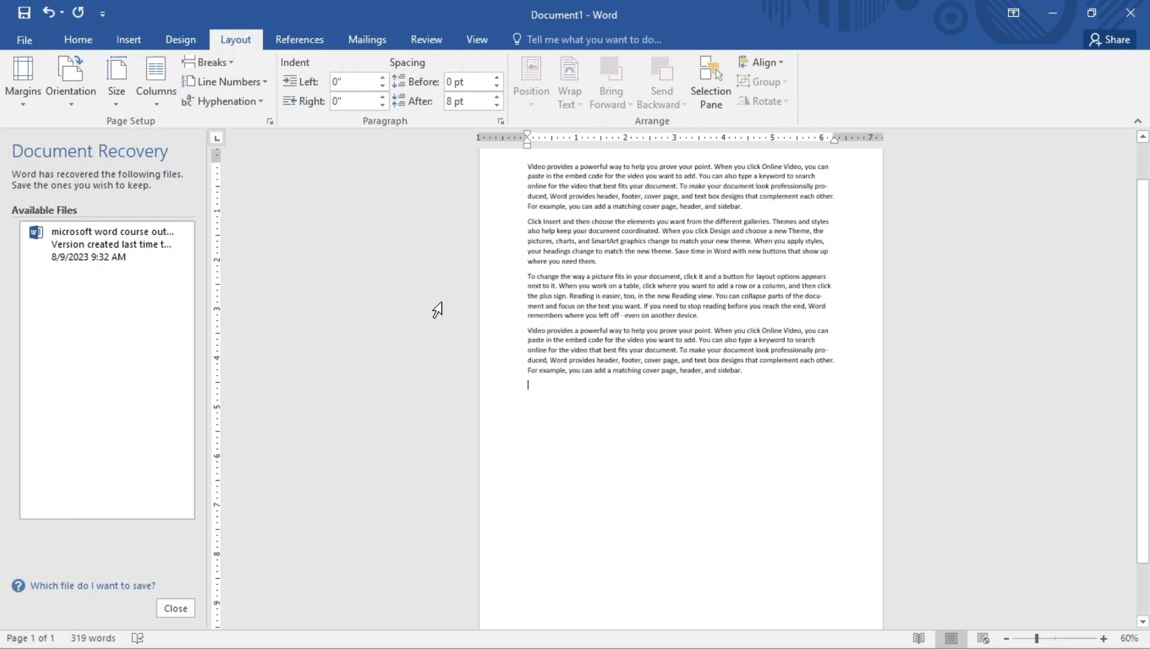
pyautogui.click(115, 77)
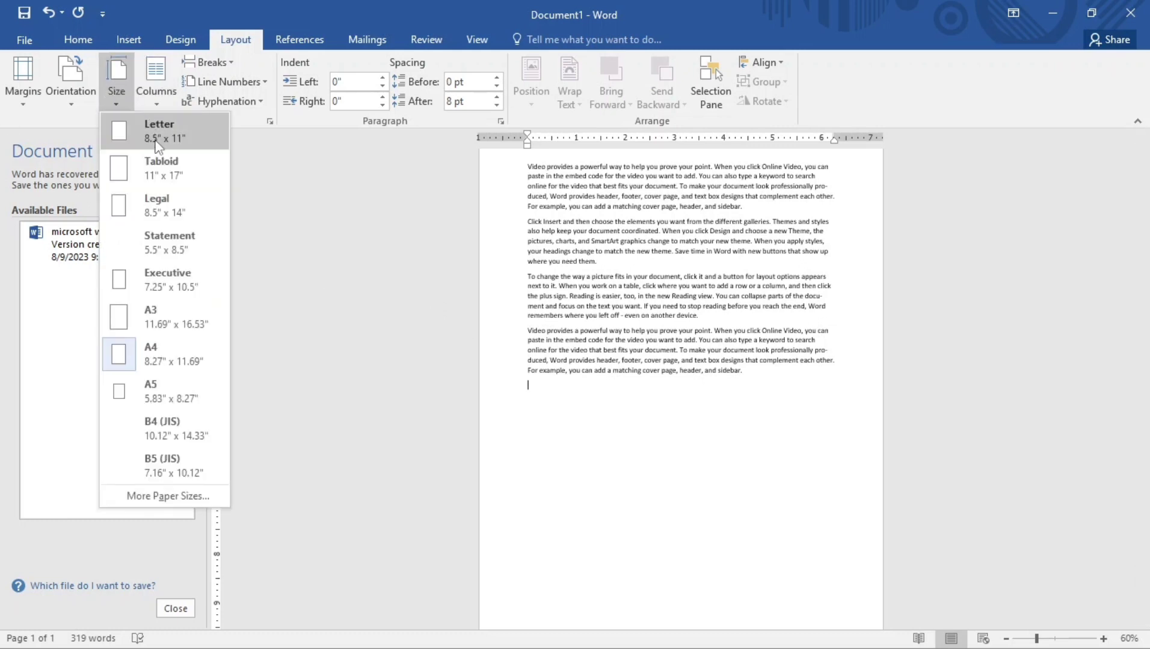
pyautogui.click(151, 206)
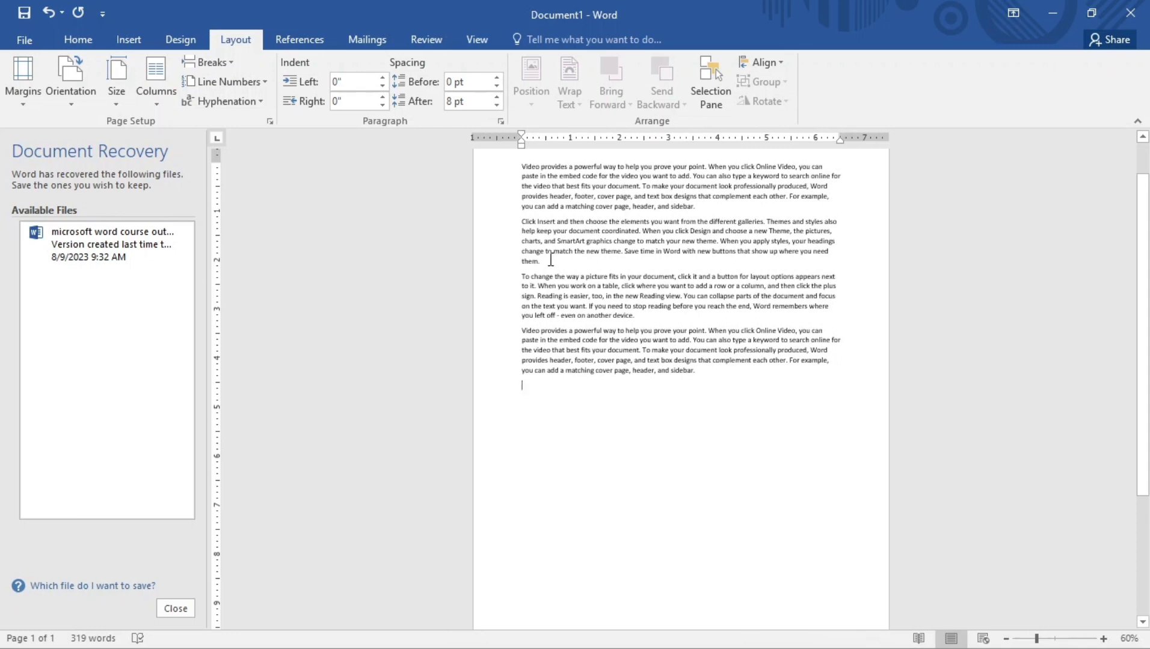
pyautogui.click(123, 87)
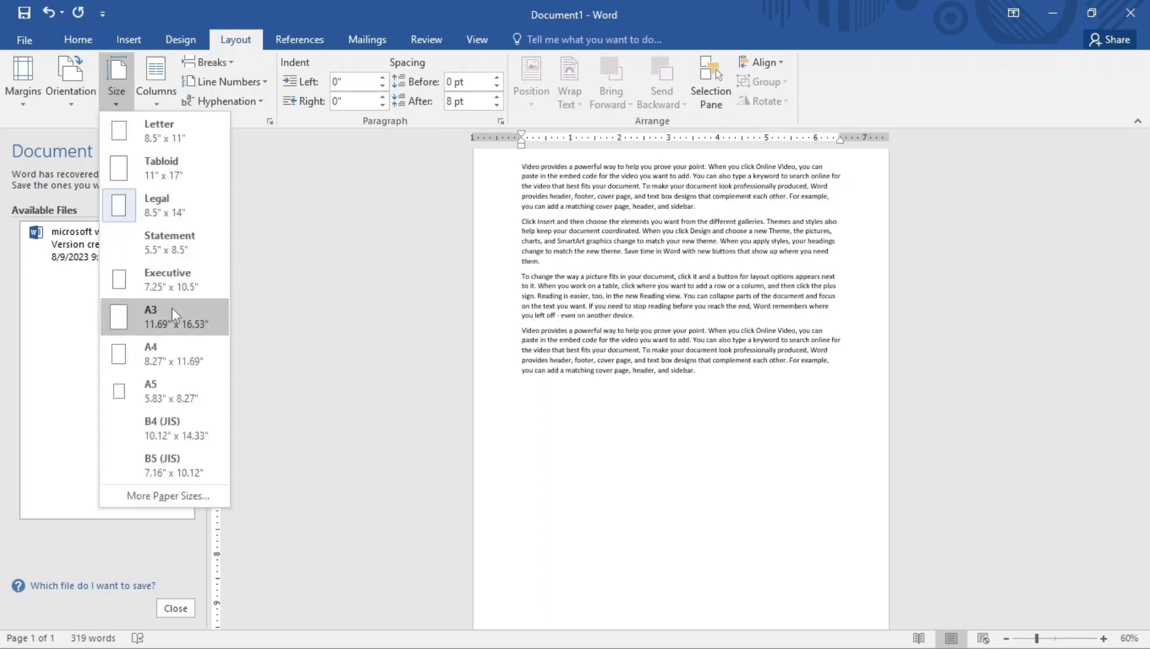
# Confirm Legal 8.5" x 14" paper in the Page Setup dialog's Paper tab
pyautogui.click(177, 494)
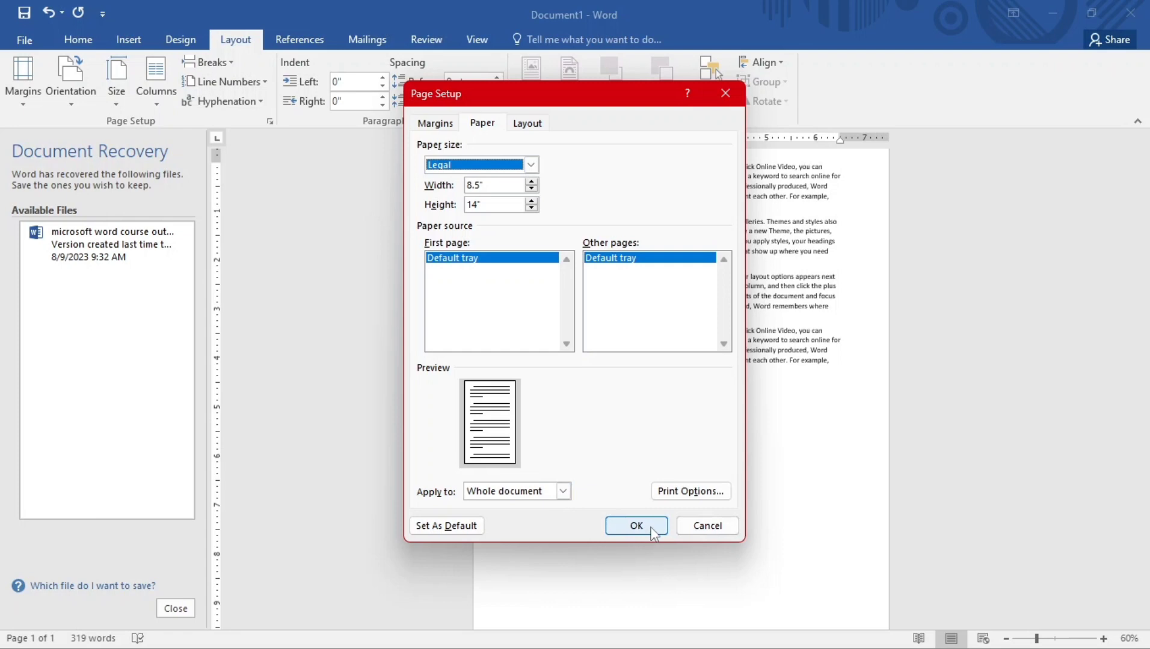
pyautogui.click(707, 528)
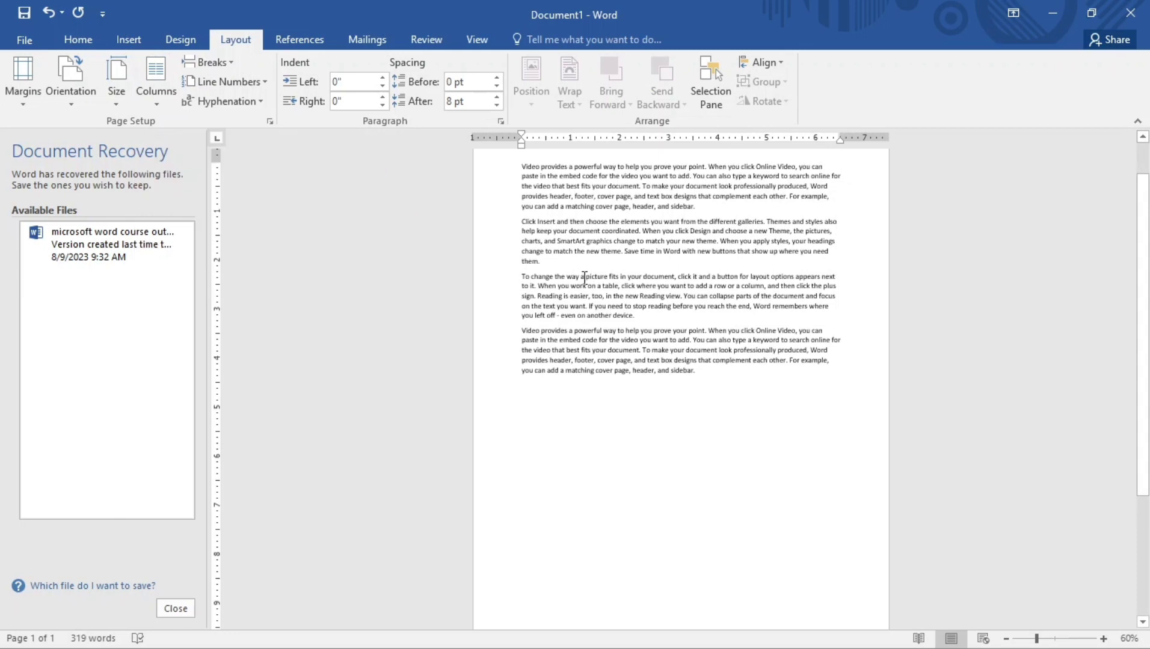
# Lay out the four sample paragraphs in three newspaper-style columns
pyautogui.click(155, 96)
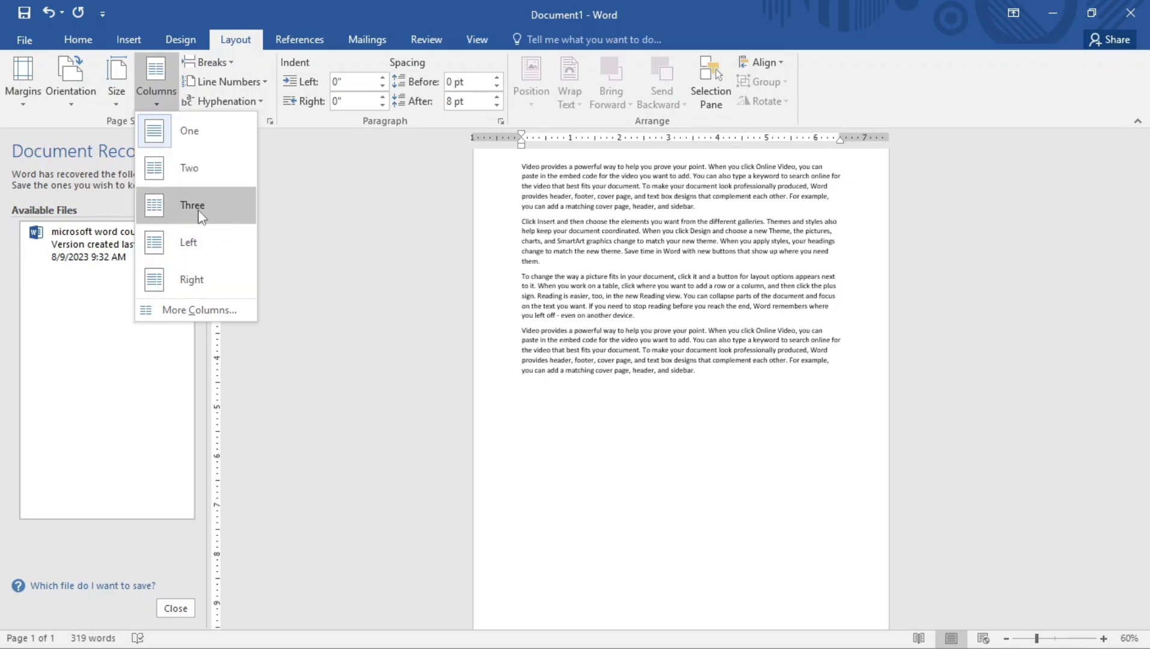
pyautogui.click(188, 181)
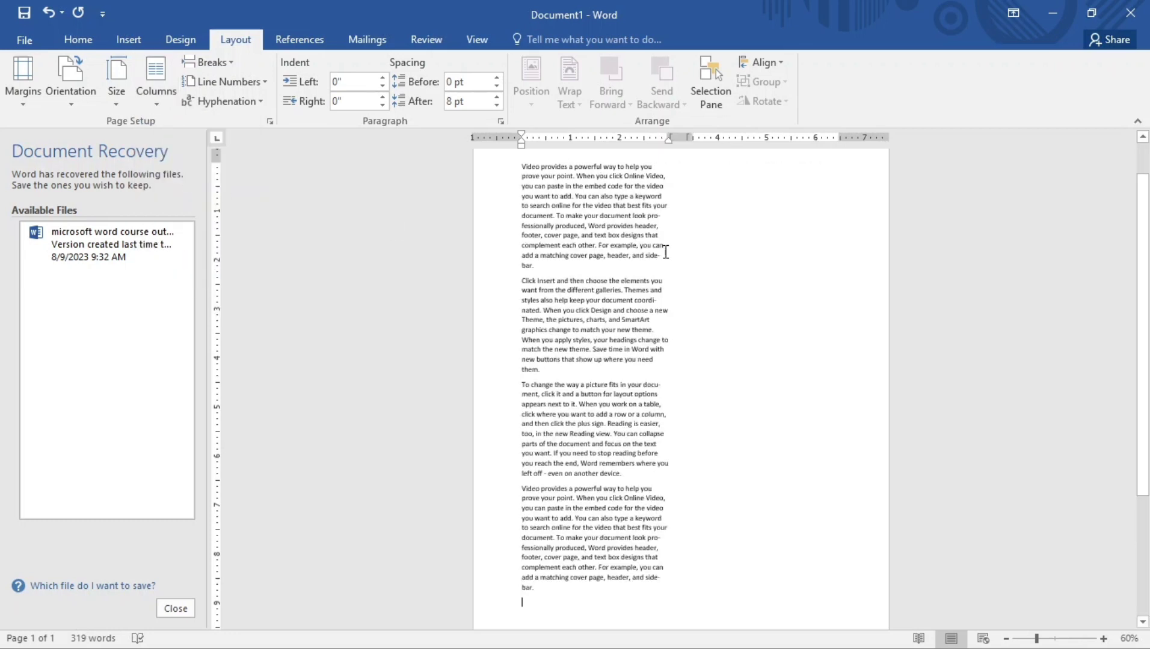
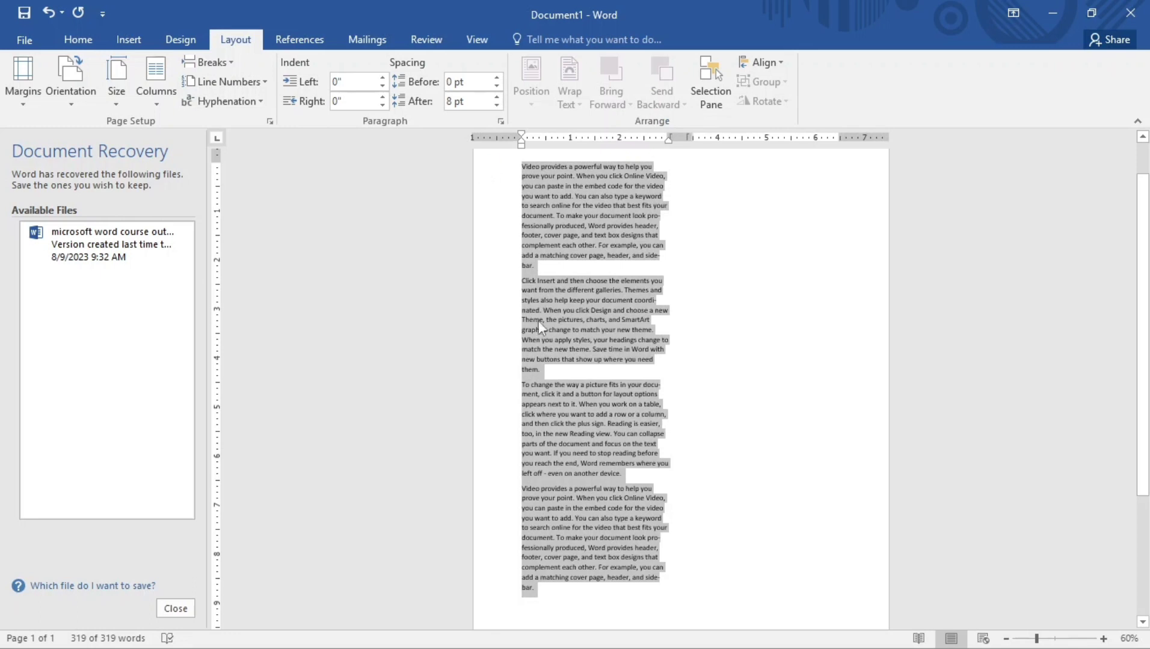
# Paste a second copy of the sample text on a new line at the end
pyautogui.click(545, 591)
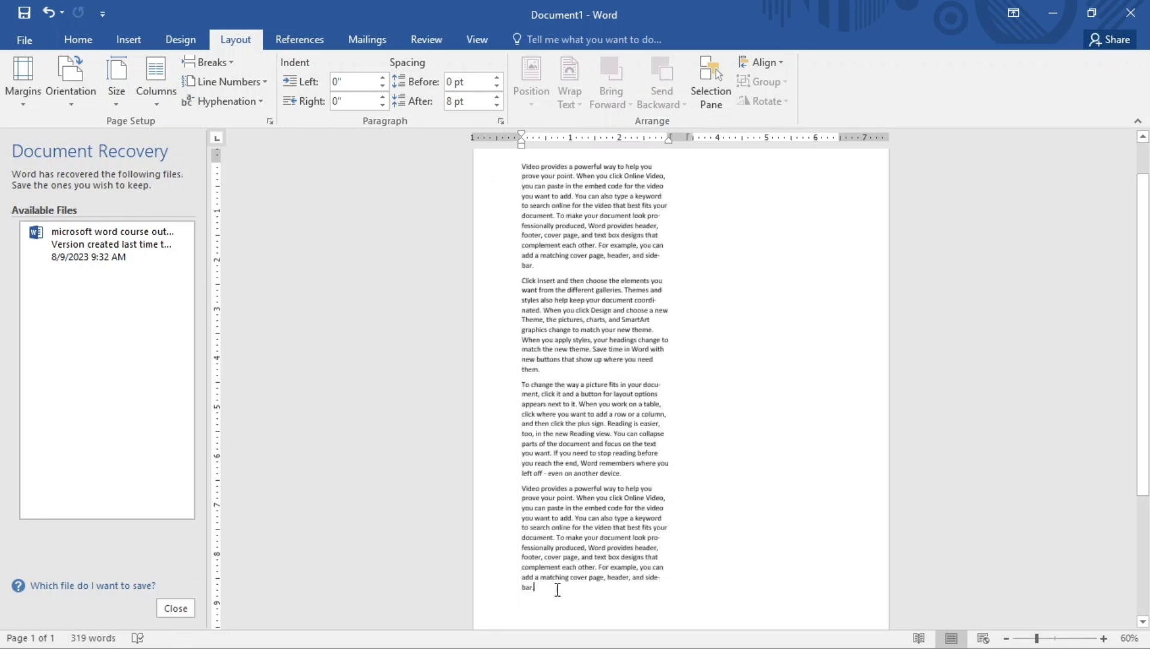
pyautogui.press('Return')
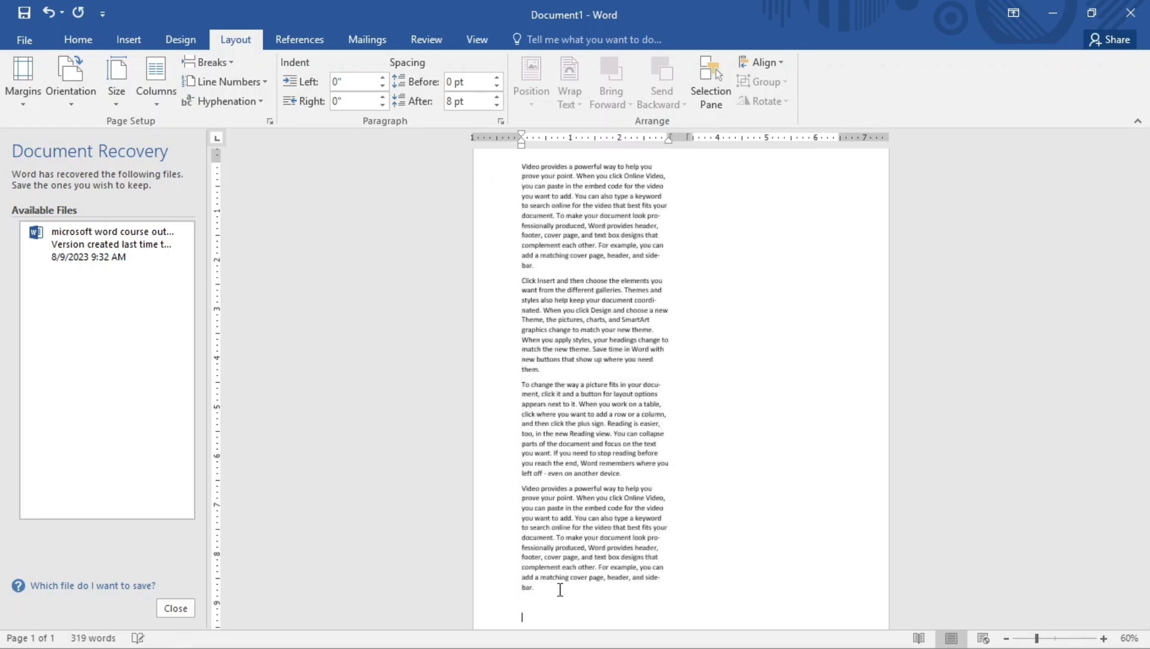
pyautogui.hotkey('ctrl', 'v')
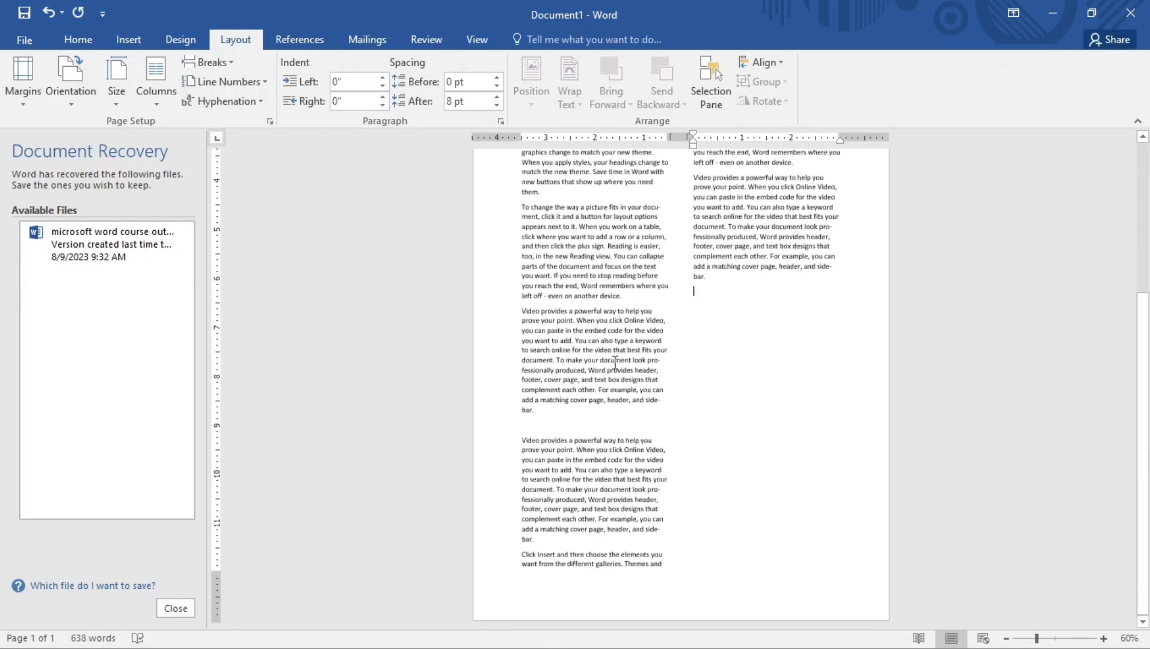
# Reflow the text into three columns, then return it to one column
pyautogui.scroll(5, 615, 363)
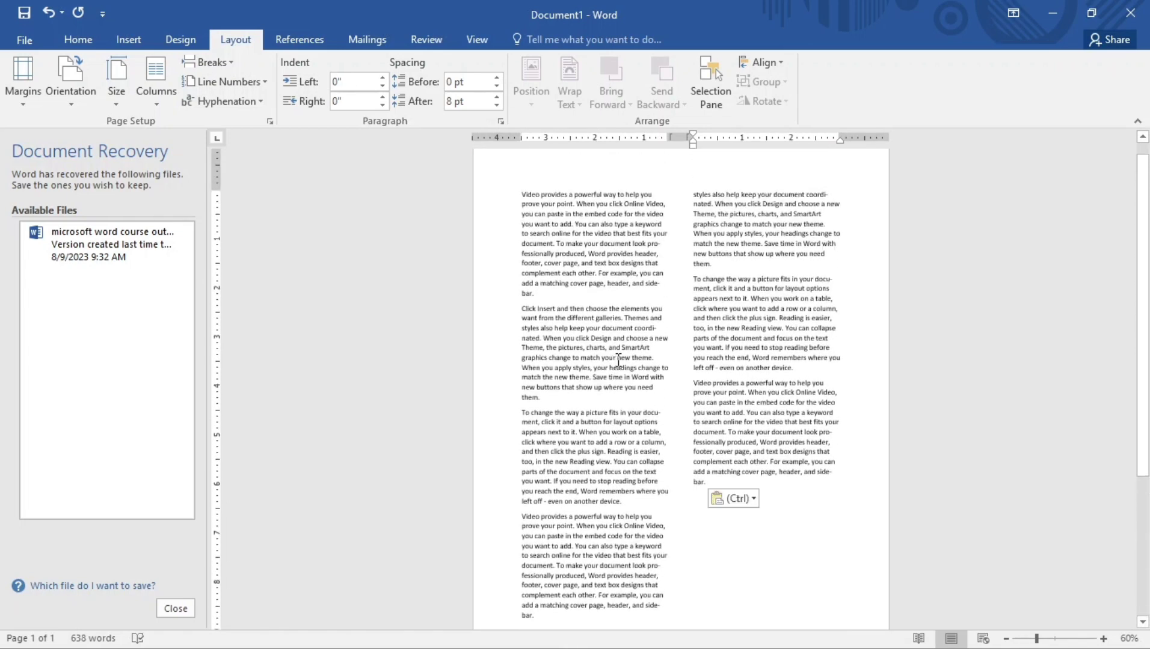
pyautogui.click(153, 88)
pyautogui.click(187, 205)
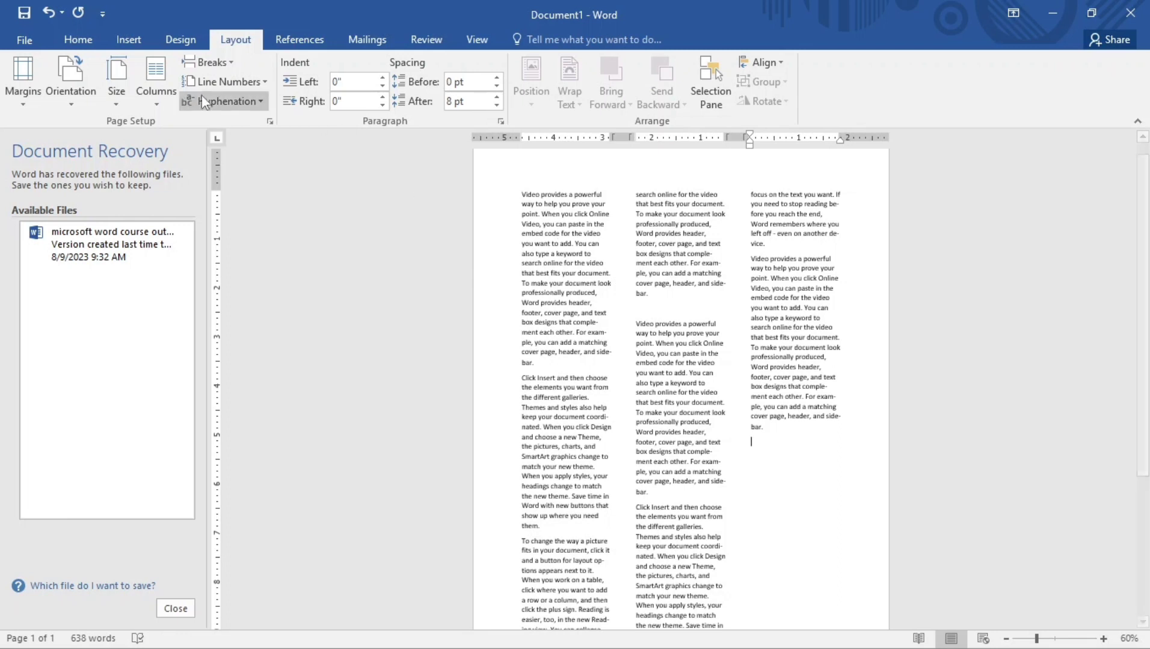
pyautogui.click(155, 77)
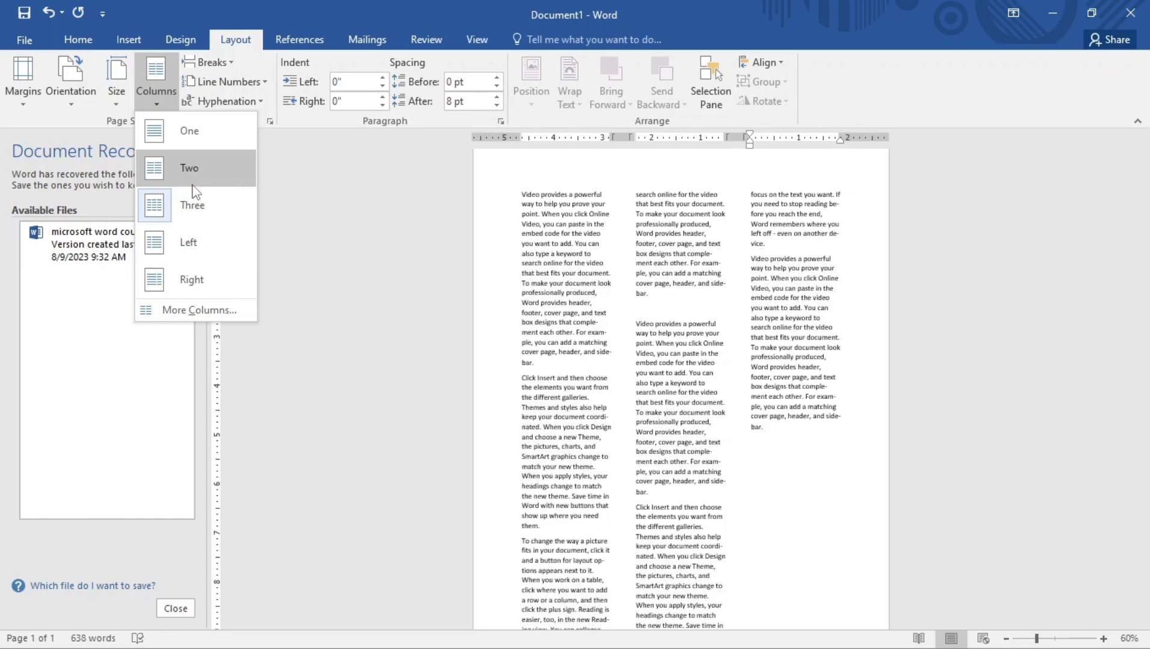
pyautogui.click(190, 131)
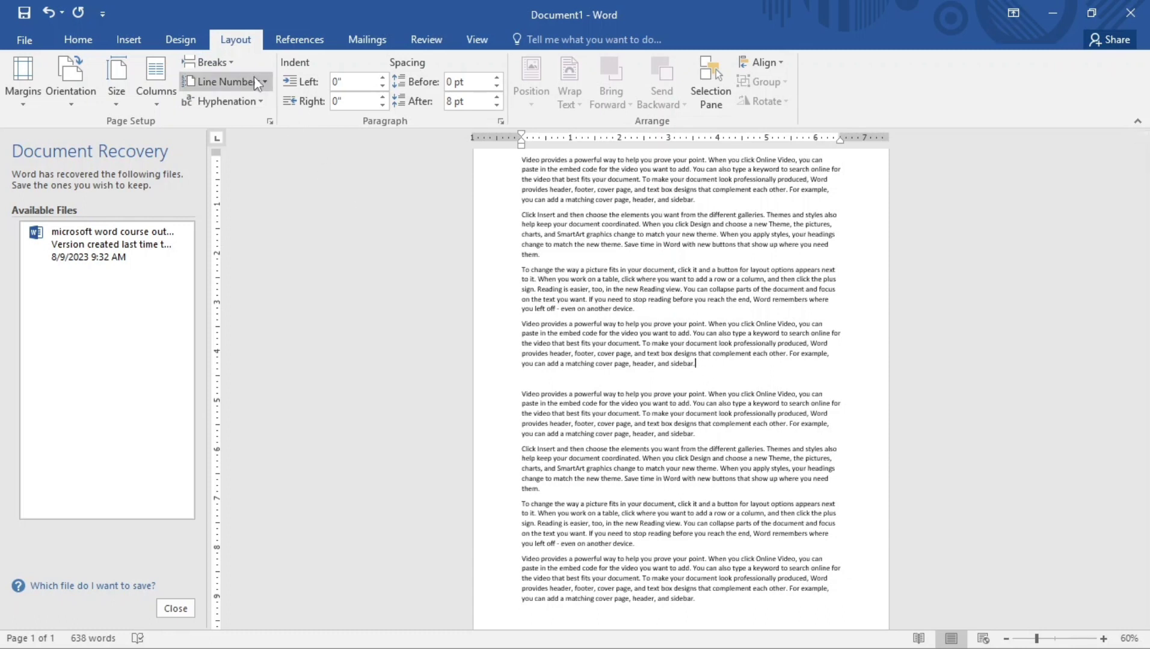
# Insert a page break after the fourth paragraph and delete the empty lines atop page 2
pyautogui.click(210, 62)
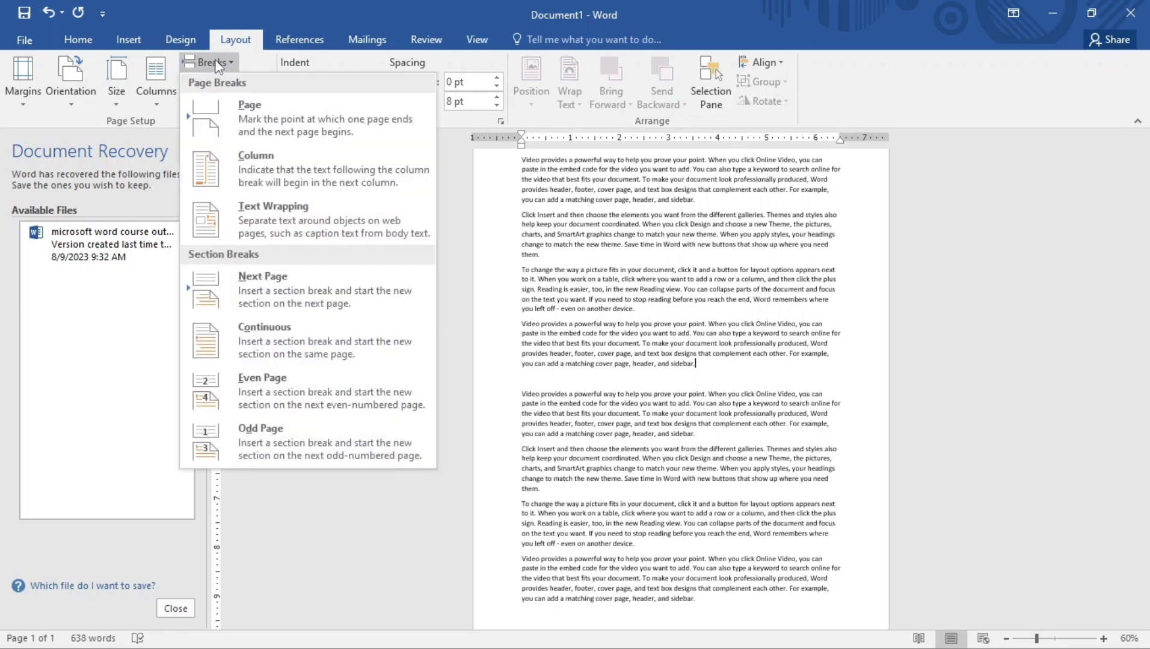
pyautogui.click(268, 113)
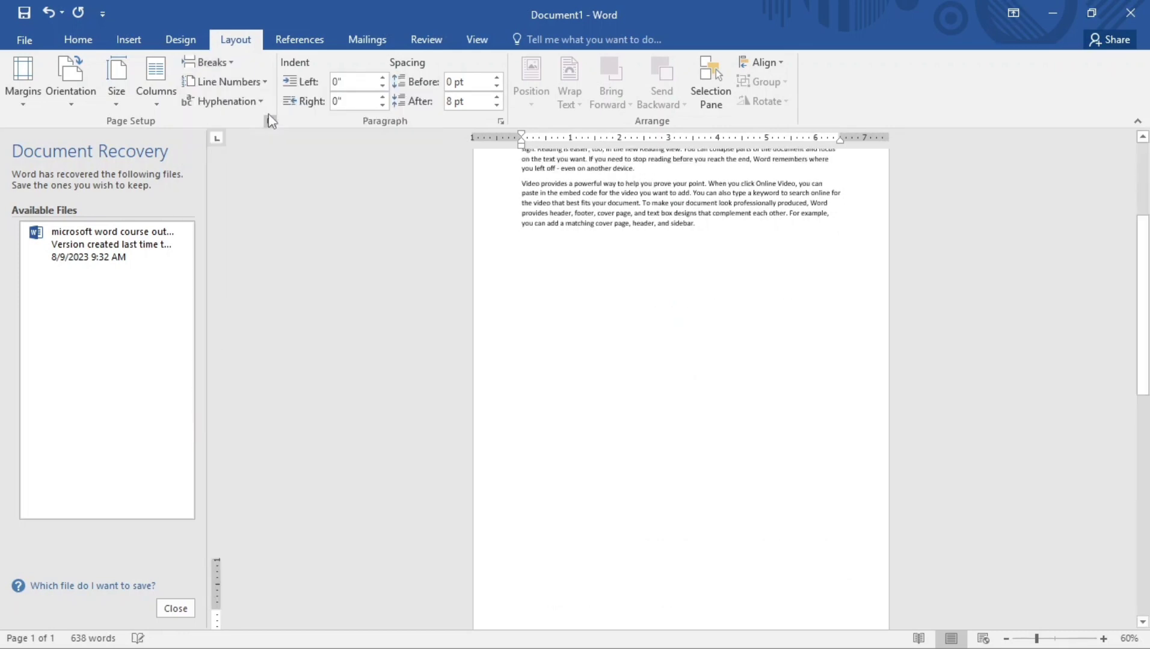
pyautogui.scroll(5, 680, 328)
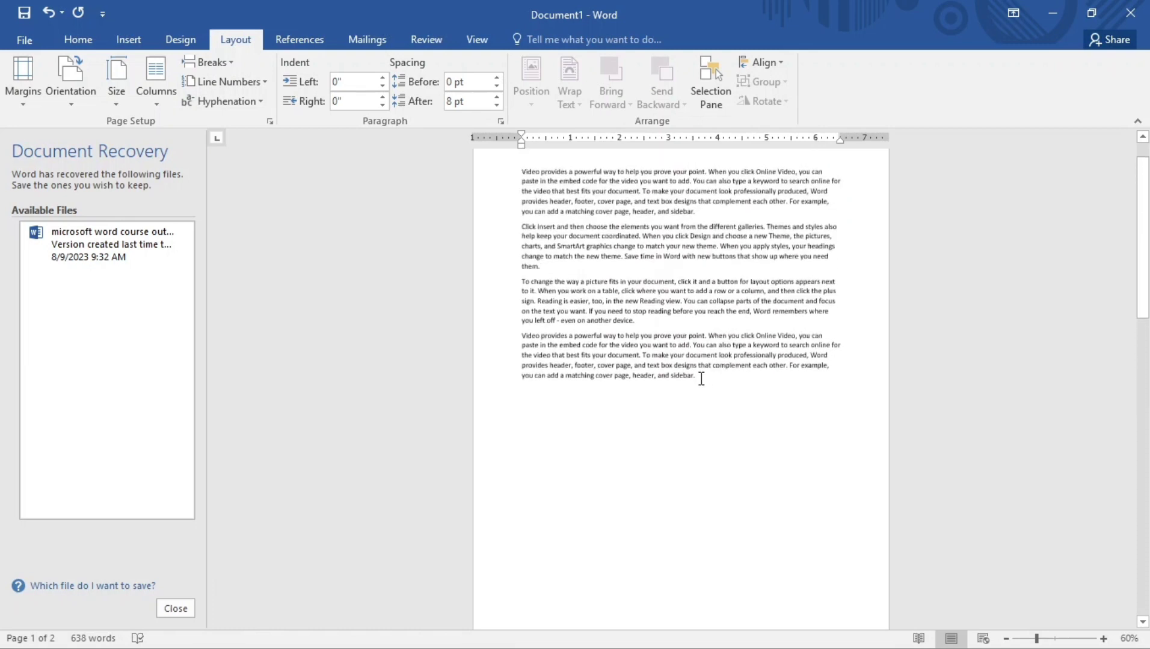
pyautogui.scroll(-5, 701, 379)
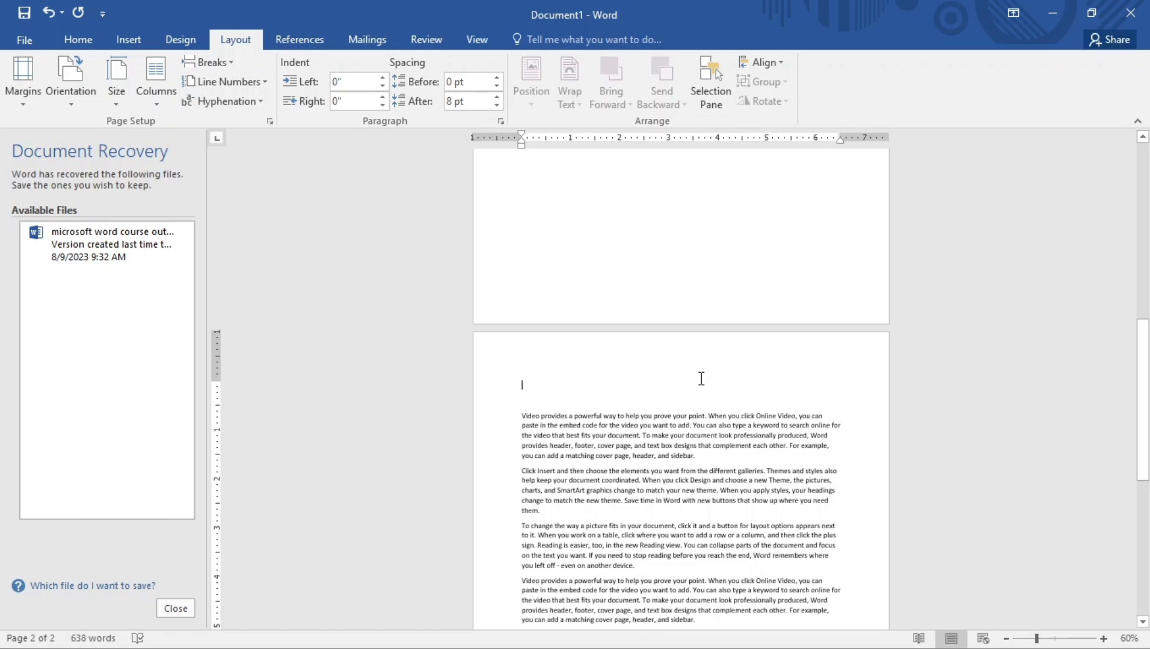
pyautogui.press('Delete')
pyautogui.press('Delete')
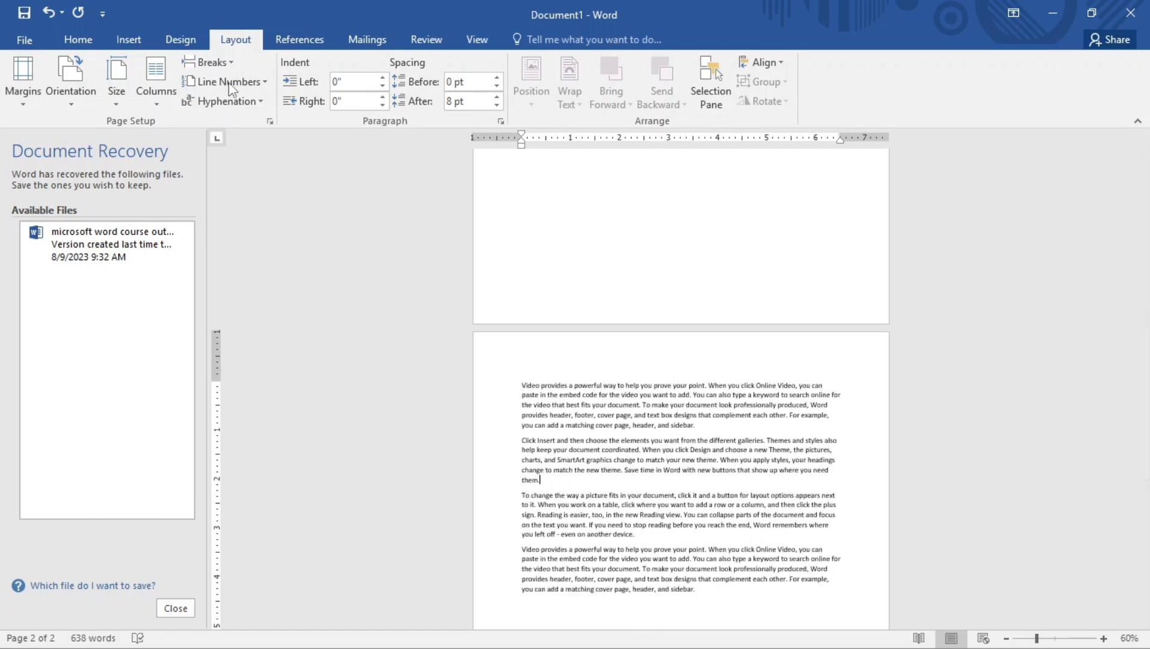
# Insert a Next Page section break
pyautogui.click(209, 63)
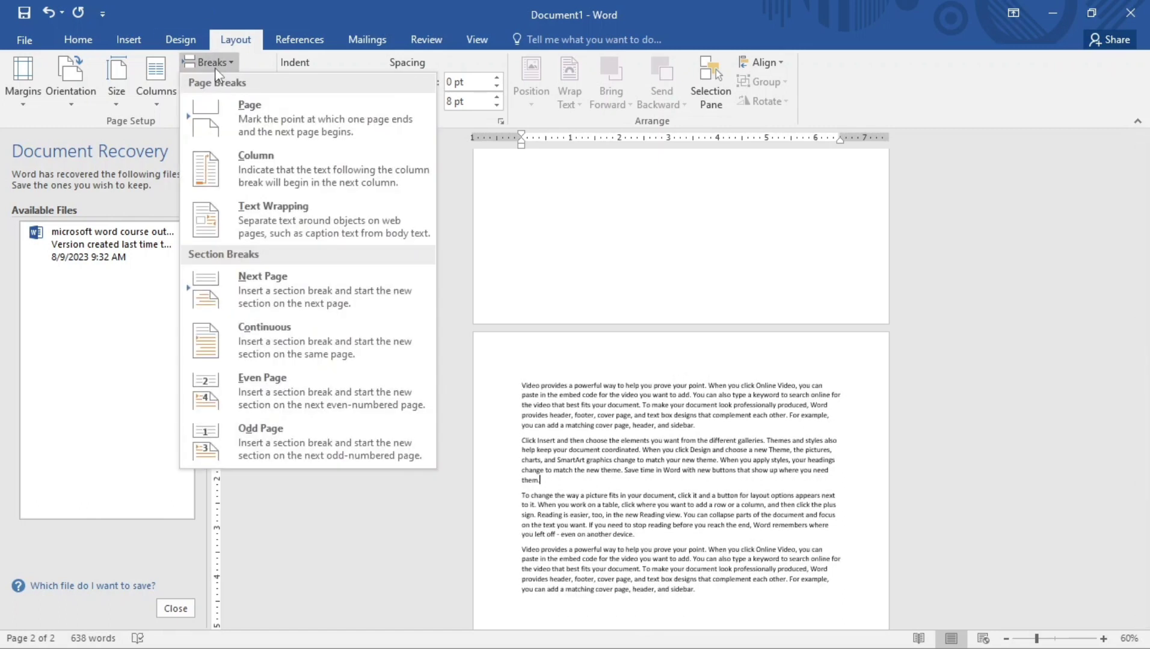
pyautogui.click(285, 293)
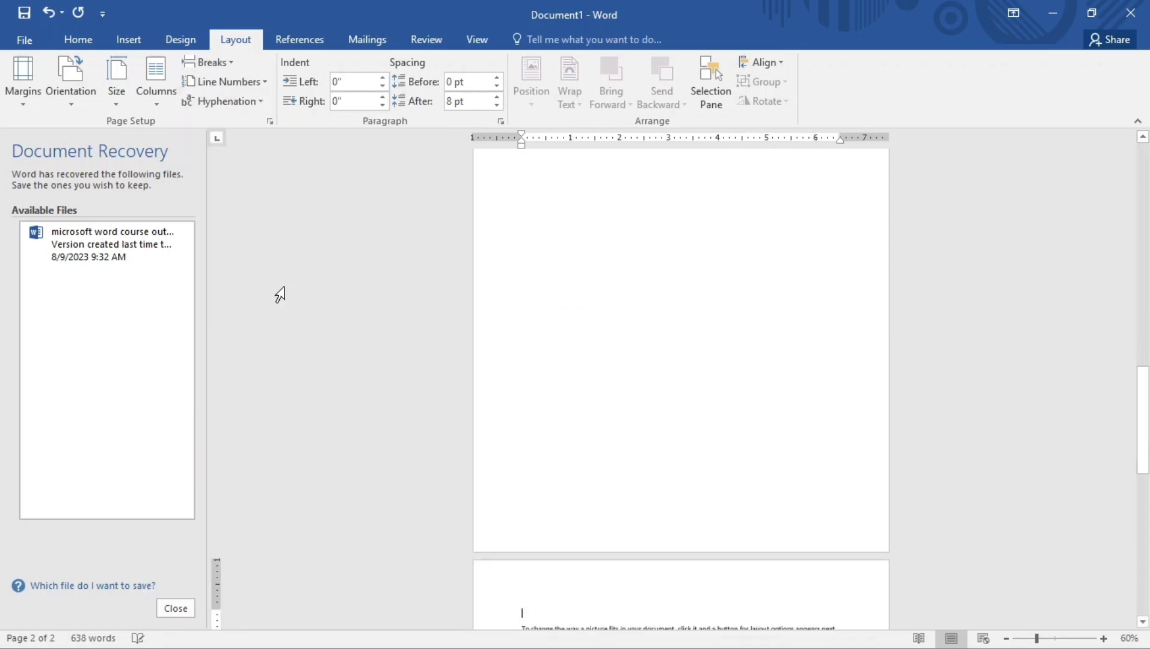
pyautogui.scroll(-5, 591, 390)
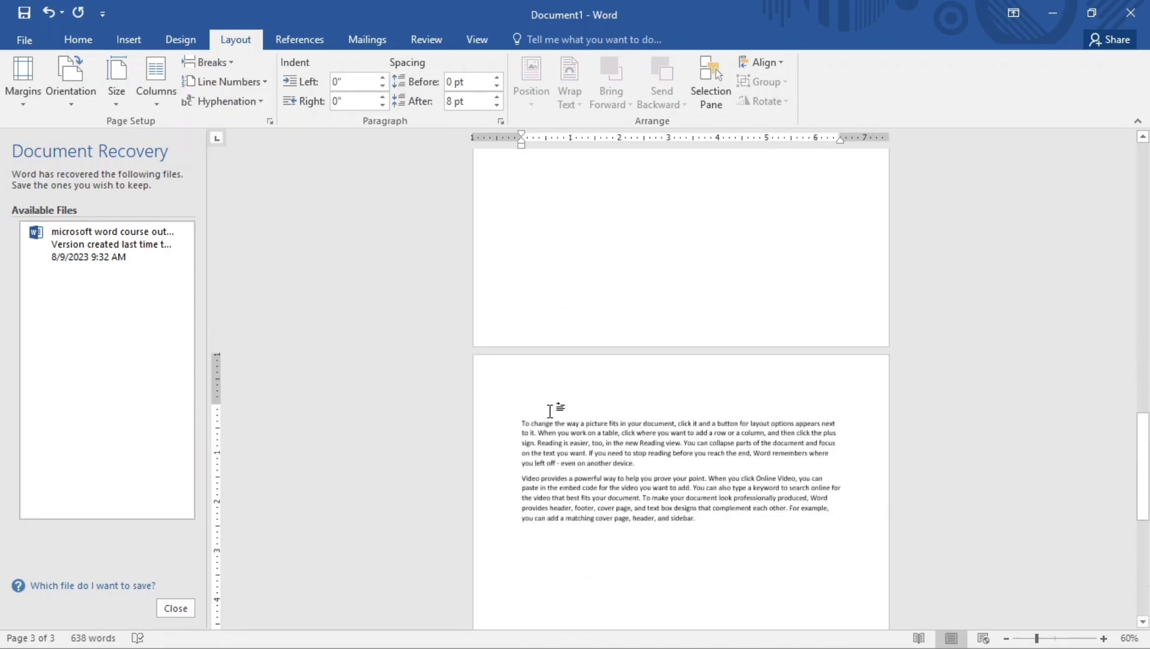
pyautogui.scroll(5, 546, 432)
pyautogui.scroll(3, 613, 444)
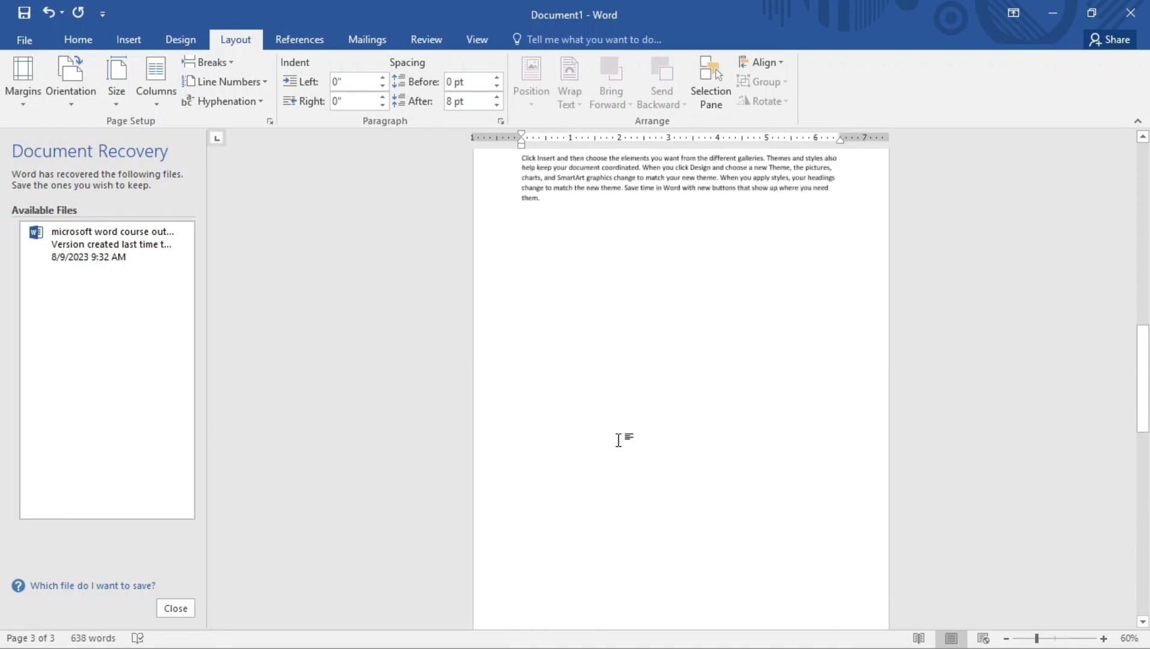
# Undo the section break and earlier layout changes, restoring one column
pyautogui.hotkey('ctrl', 'z')
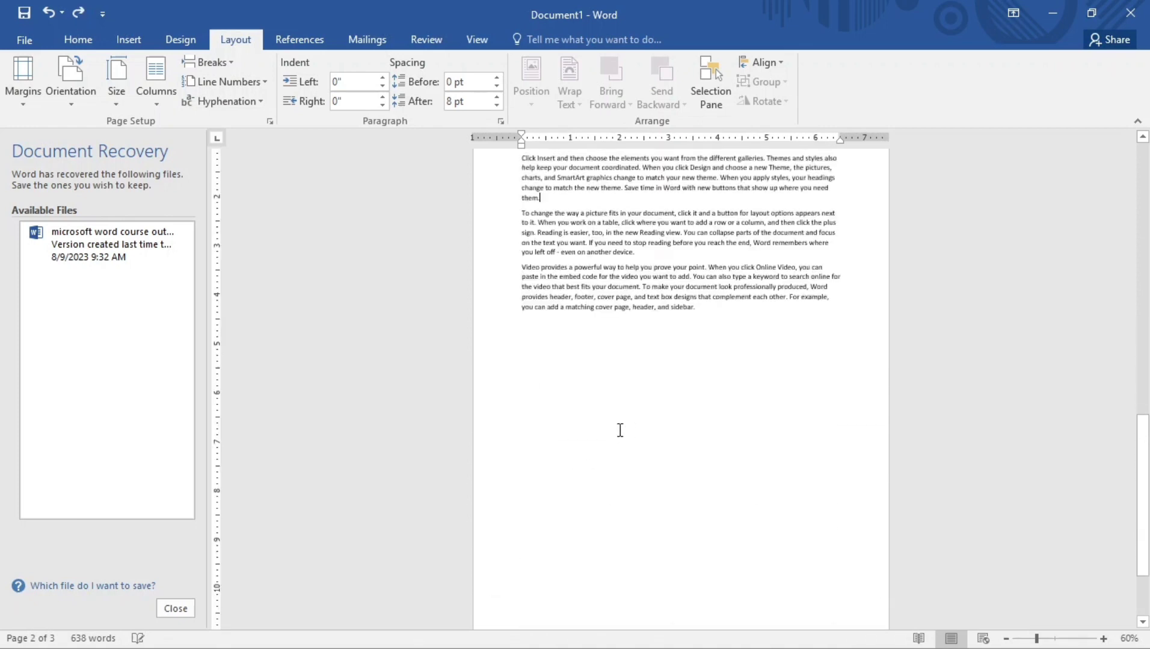
pyautogui.hotkey('ctrl', 'z')
pyautogui.hotkey('ctrl', 'z')
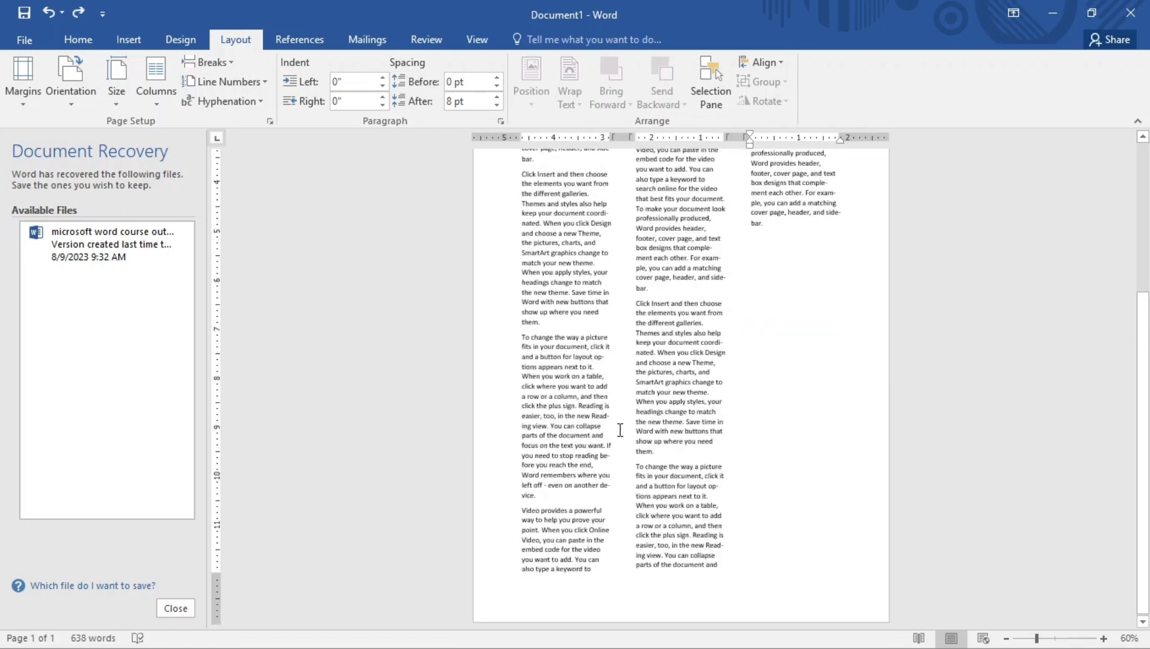
pyautogui.hotkey('ctrl', 'z')
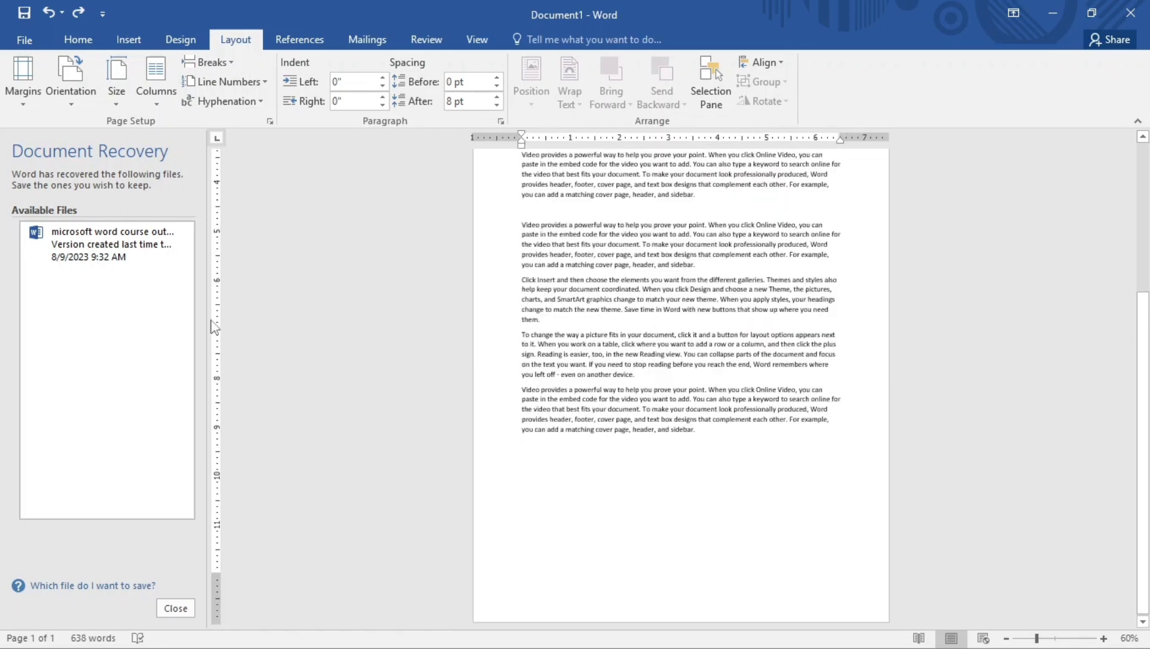
pyautogui.click(228, 83)
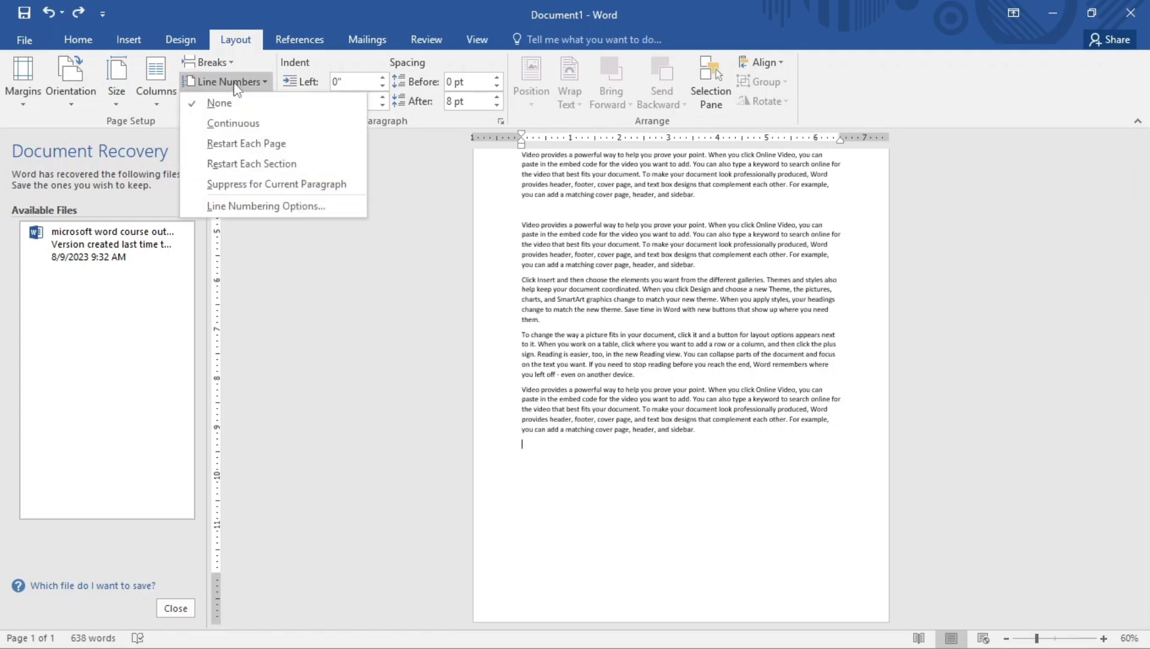
pyautogui.click(227, 123)
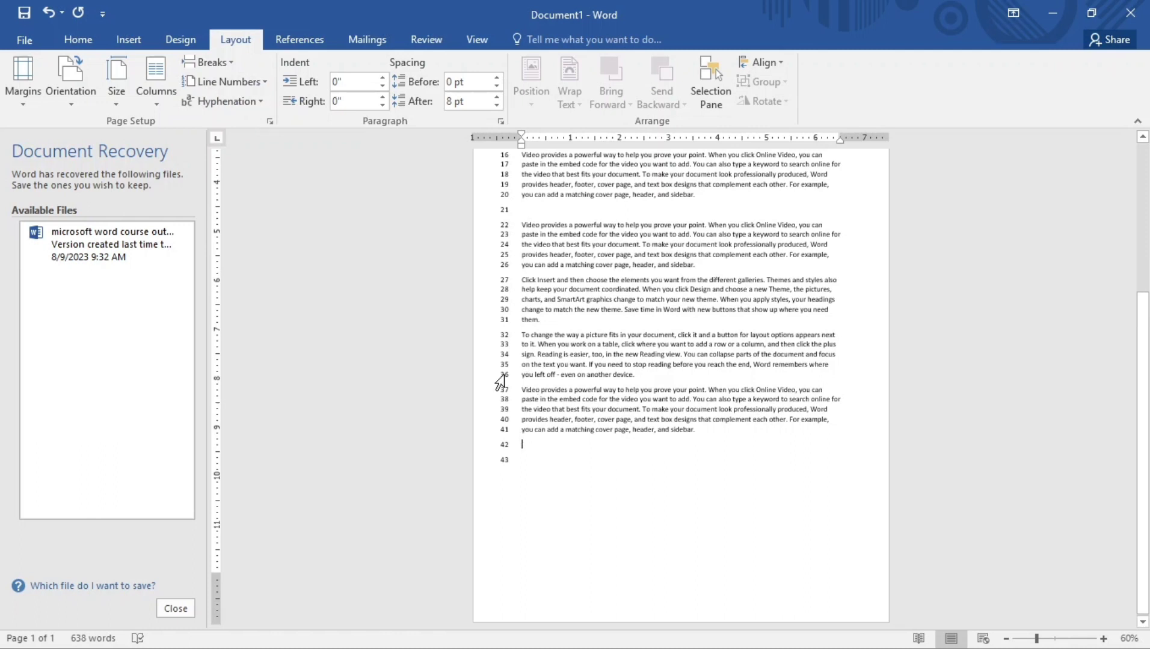
pyautogui.write('jsdvjsvb')
pyautogui.hotkey('ctrl', 'z')
pyautogui.hotkey('ctrl', 'z')
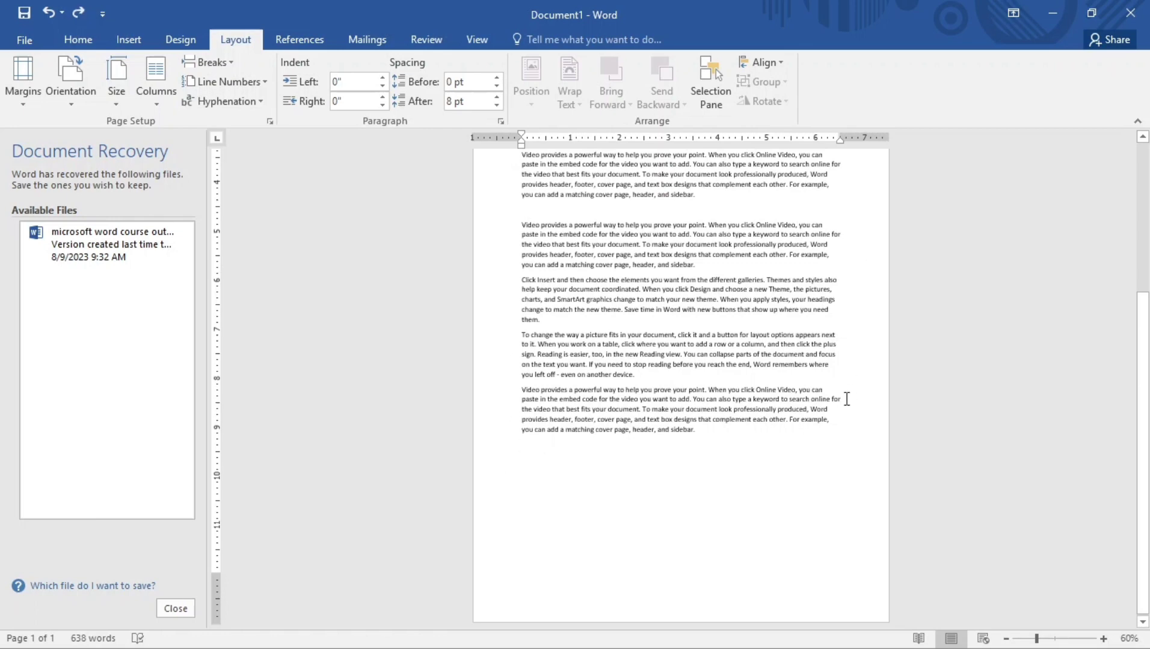
# Set the document's hyphenation to None
pyautogui.scroll(1, 846, 398)
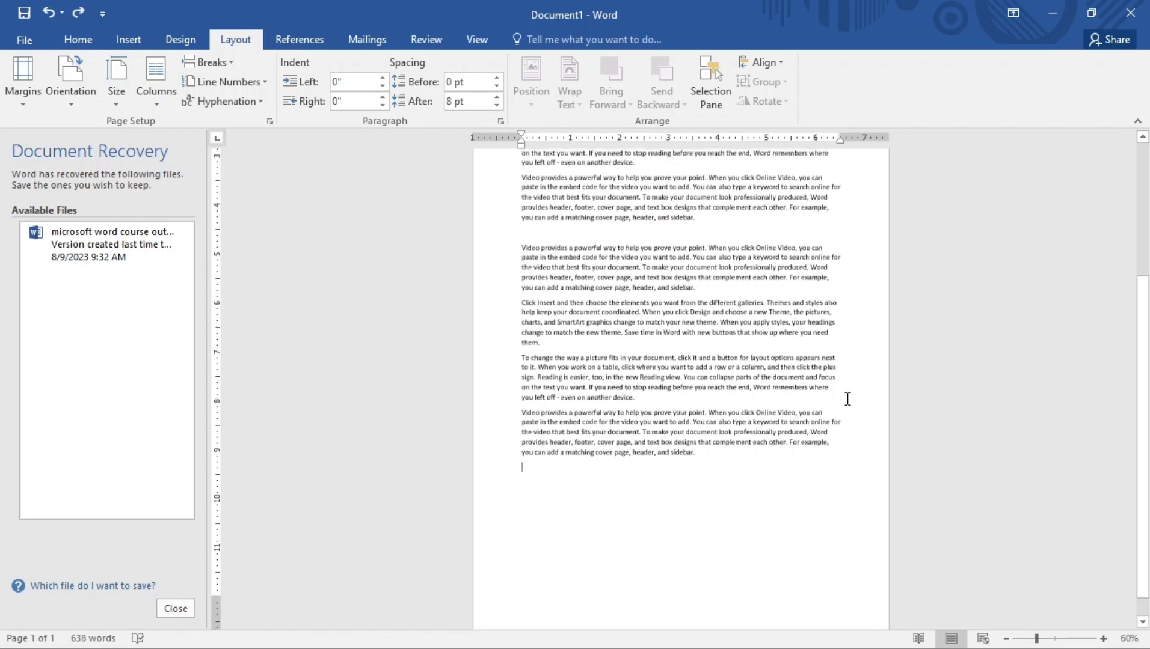
pyautogui.scroll(10, 847, 399)
pyautogui.scroll(-7, 846, 399)
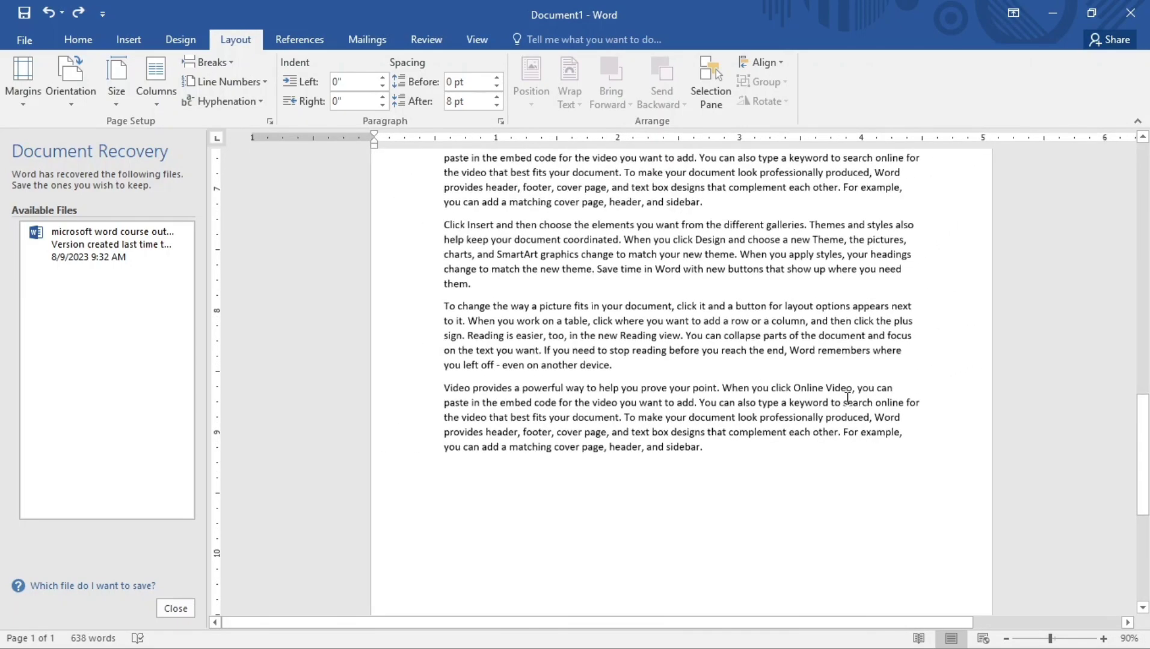
pyautogui.scroll(4, 847, 398)
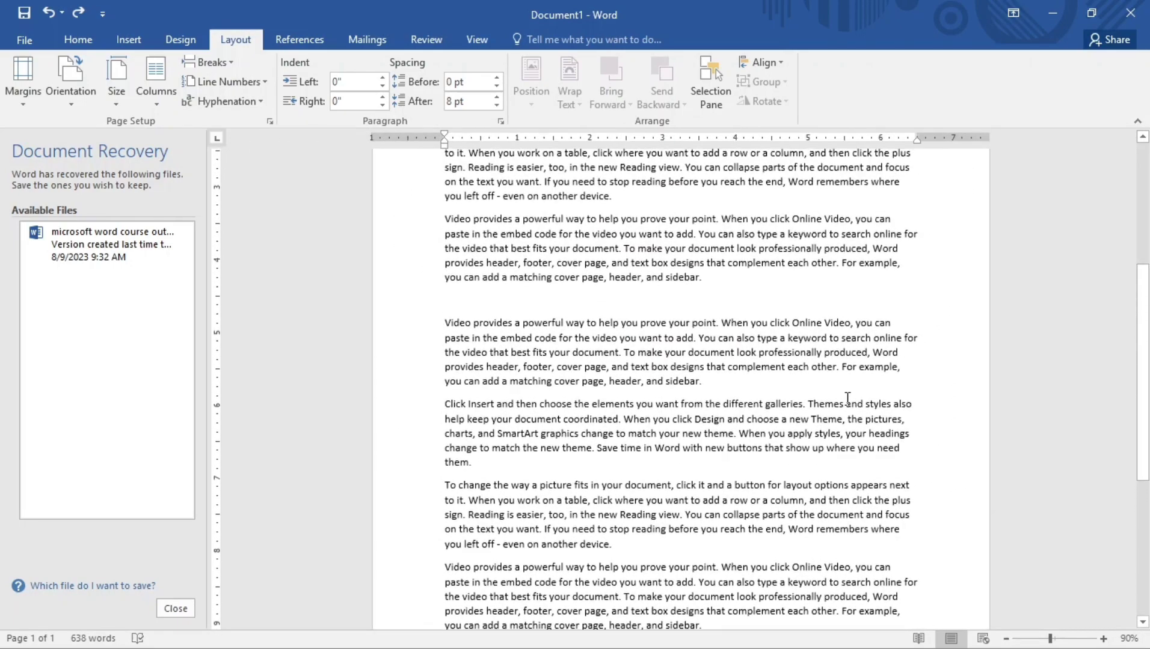
pyautogui.click(226, 104)
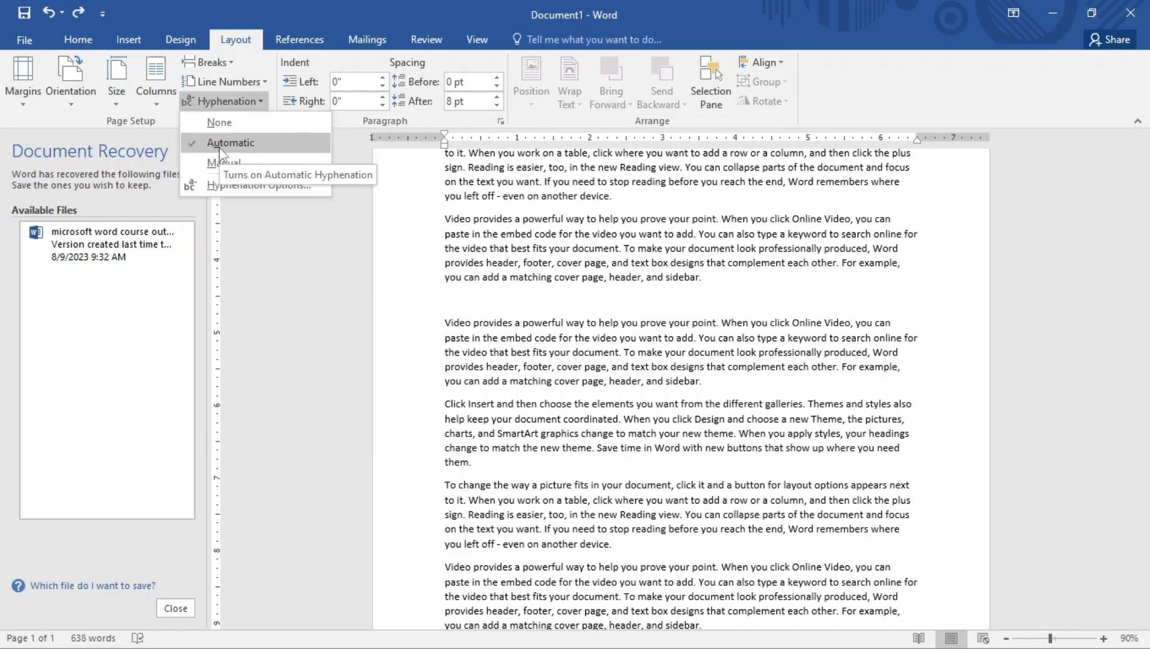
pyautogui.click(219, 123)
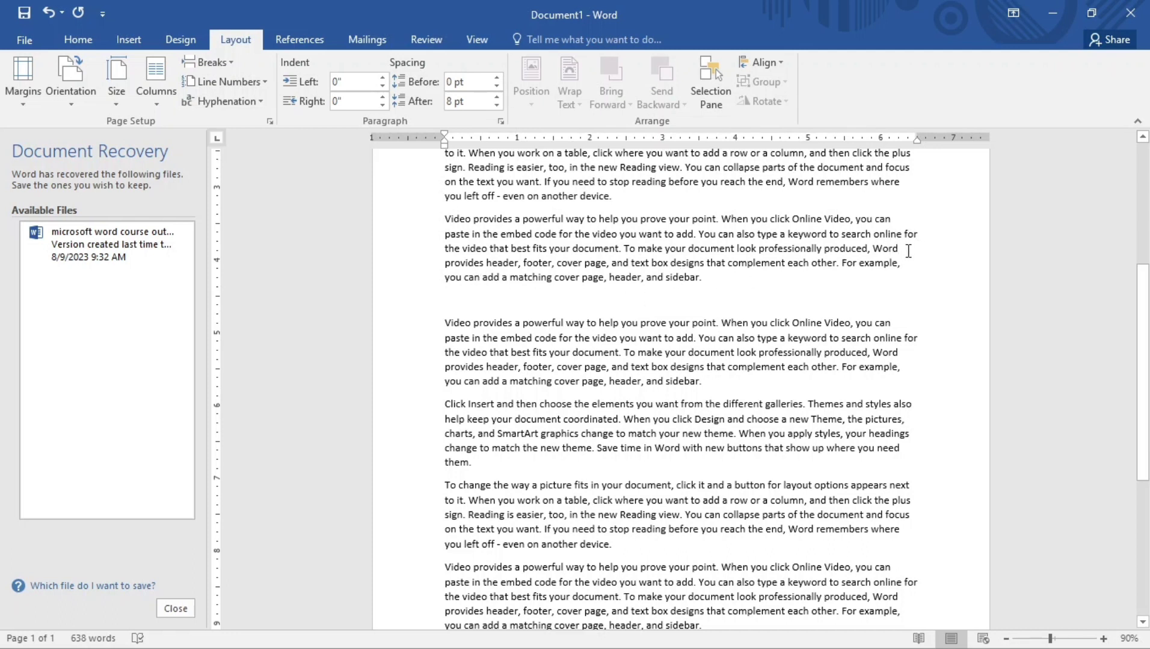
# Turn on automatic hyphenation and type 'youtu' after the word Word
pyautogui.click(222, 101)
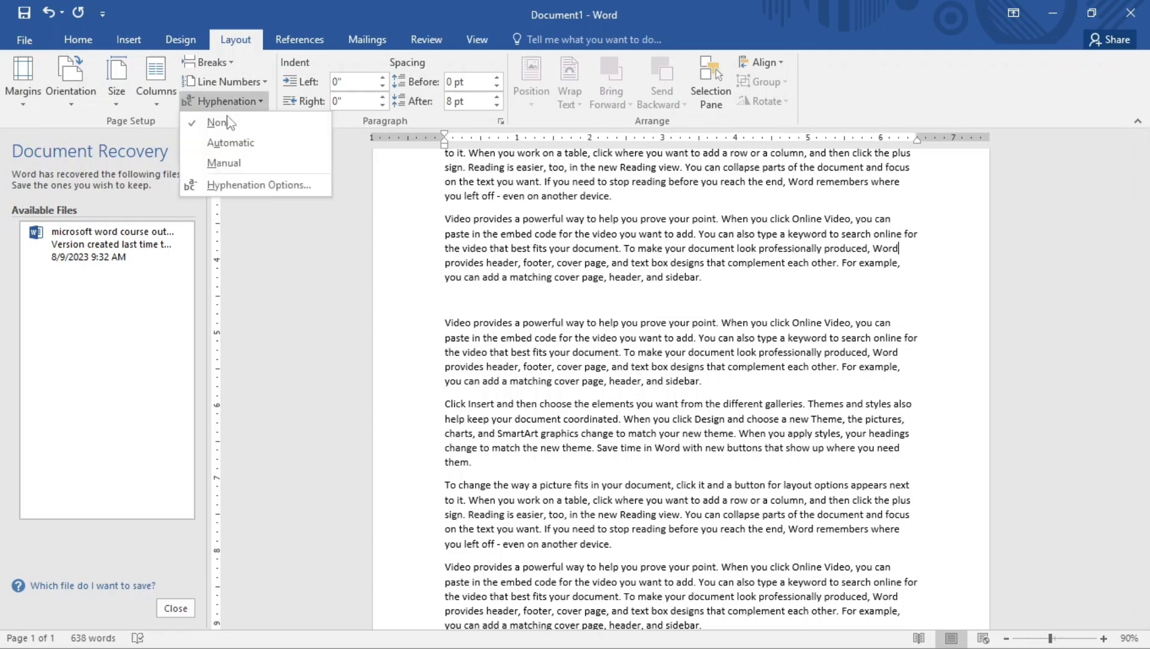
pyautogui.click(229, 144)
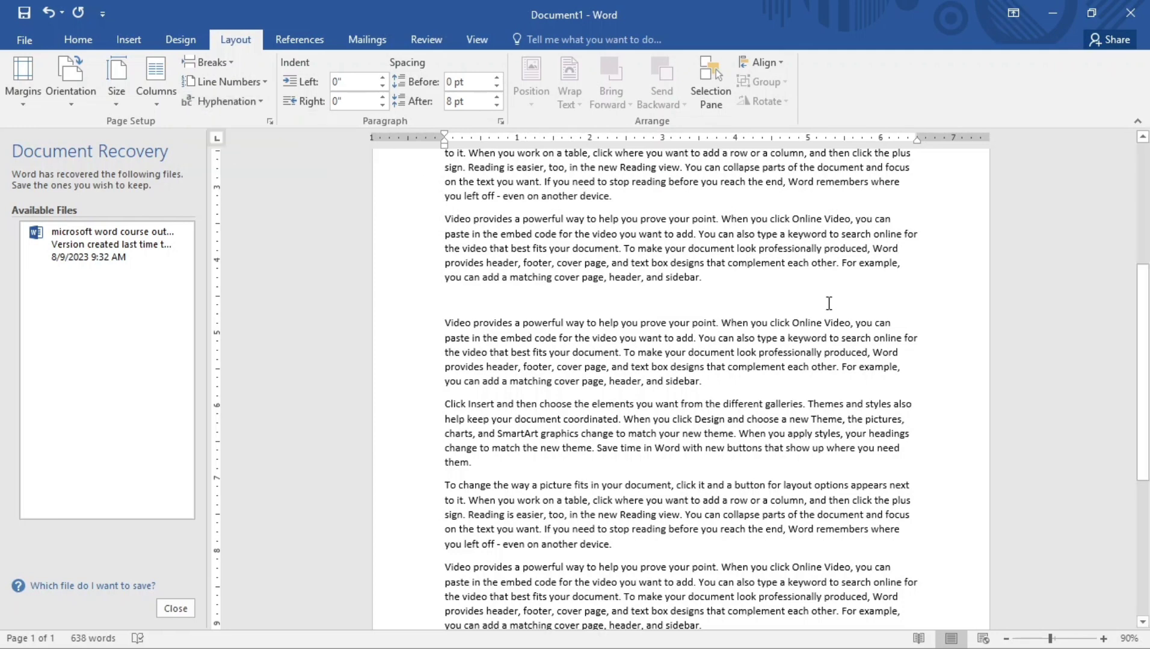
pyautogui.scroll(-3, 843, 331)
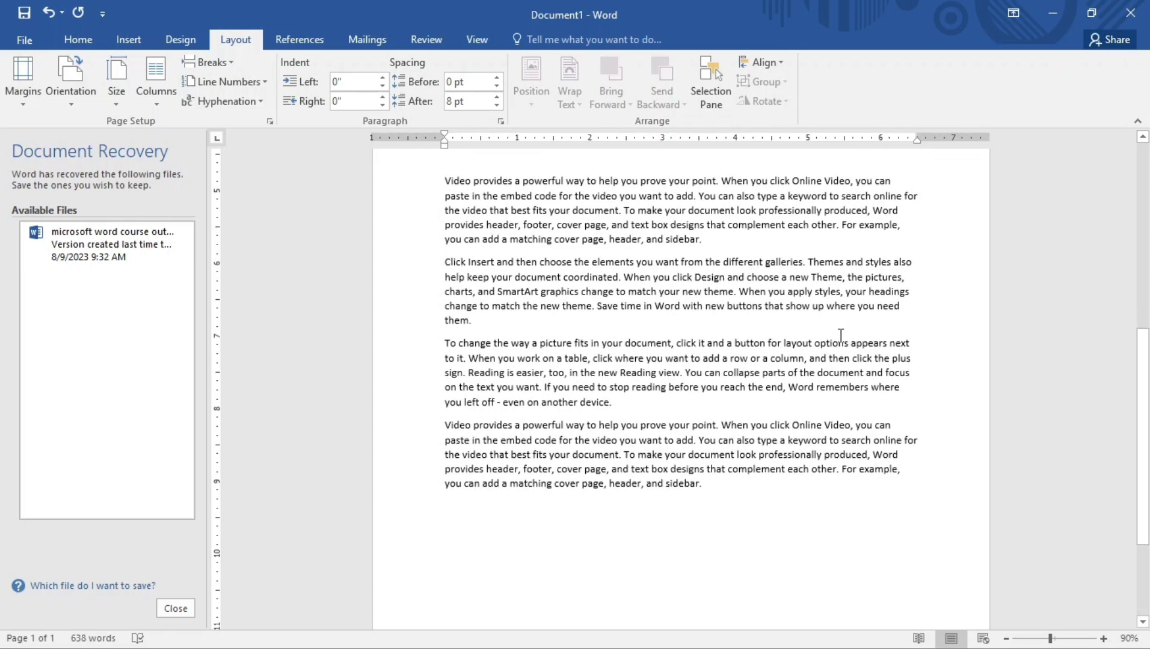
pyautogui.hotkey('ctrl', 'v')
pyautogui.hotkey('ctrl', 'v')
pyautogui.hotkey('ctrl', 'v')
pyautogui.hotkey('ctrl', 'v')
pyautogui.hotkey('ctrl', 'v')
pyautogui.hotkey('ctrl', 'v')
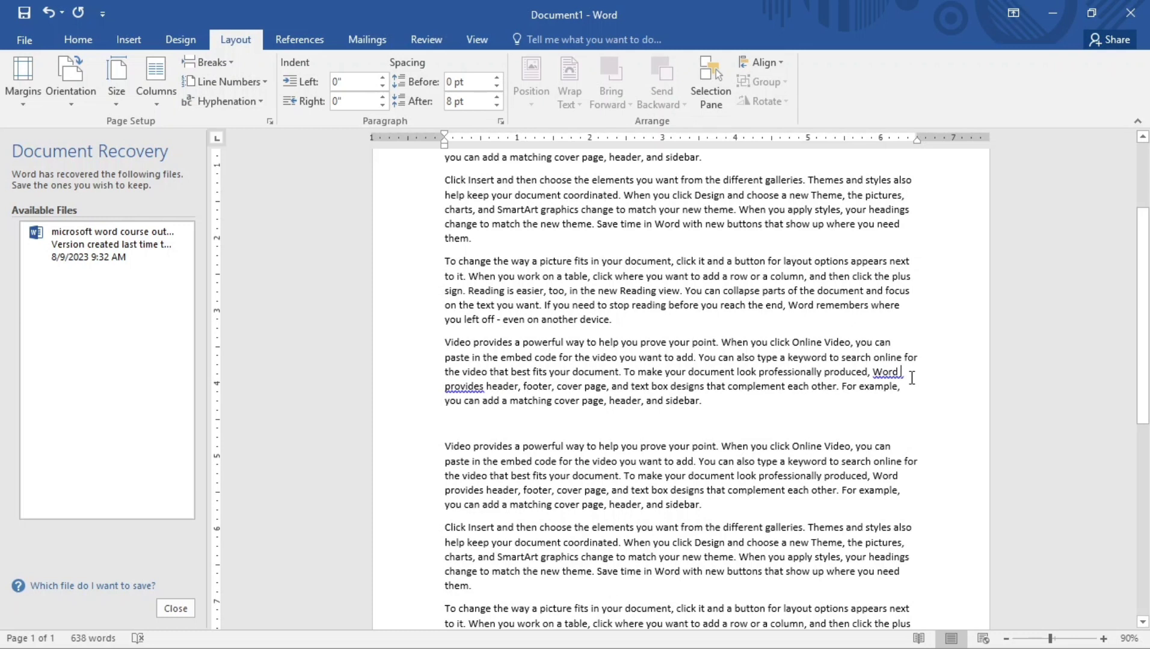
pyautogui.write('you')
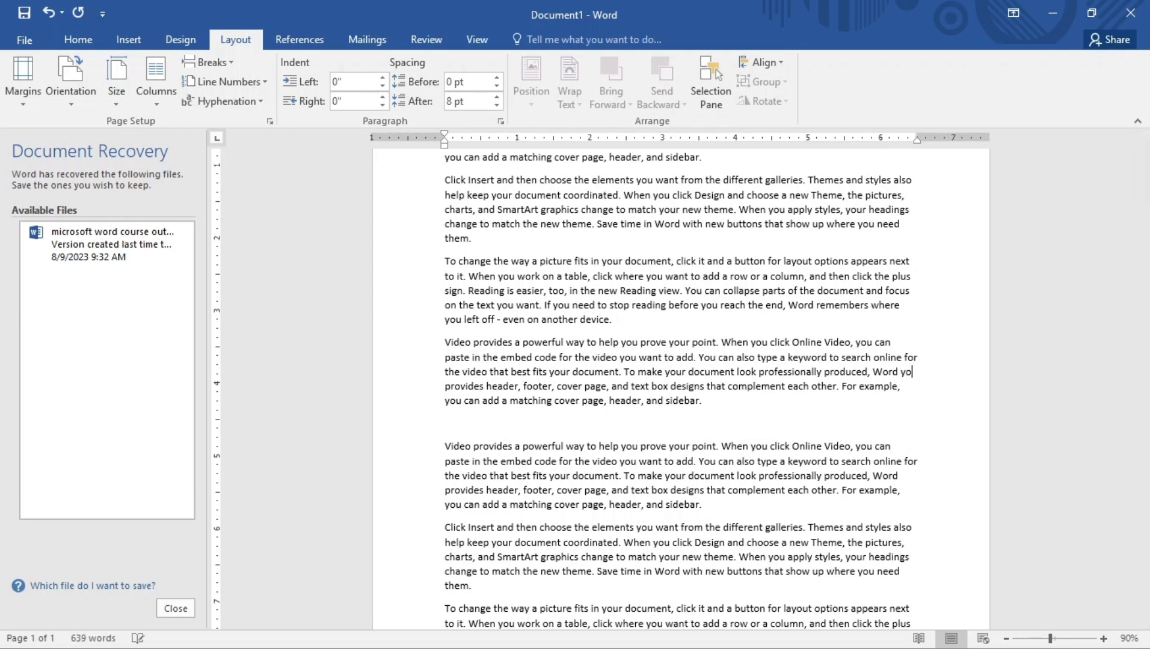
pyautogui.write('tu')
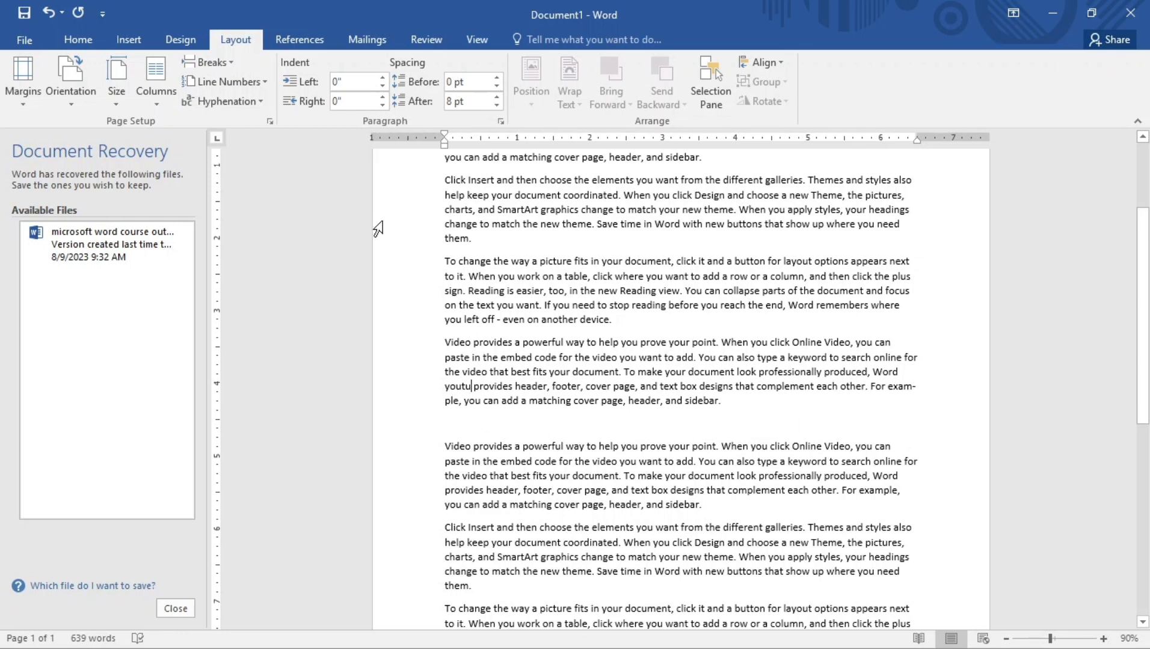
# Compare line wrapping with hyphenation set to None, then restore Automatic
pyautogui.click(244, 103)
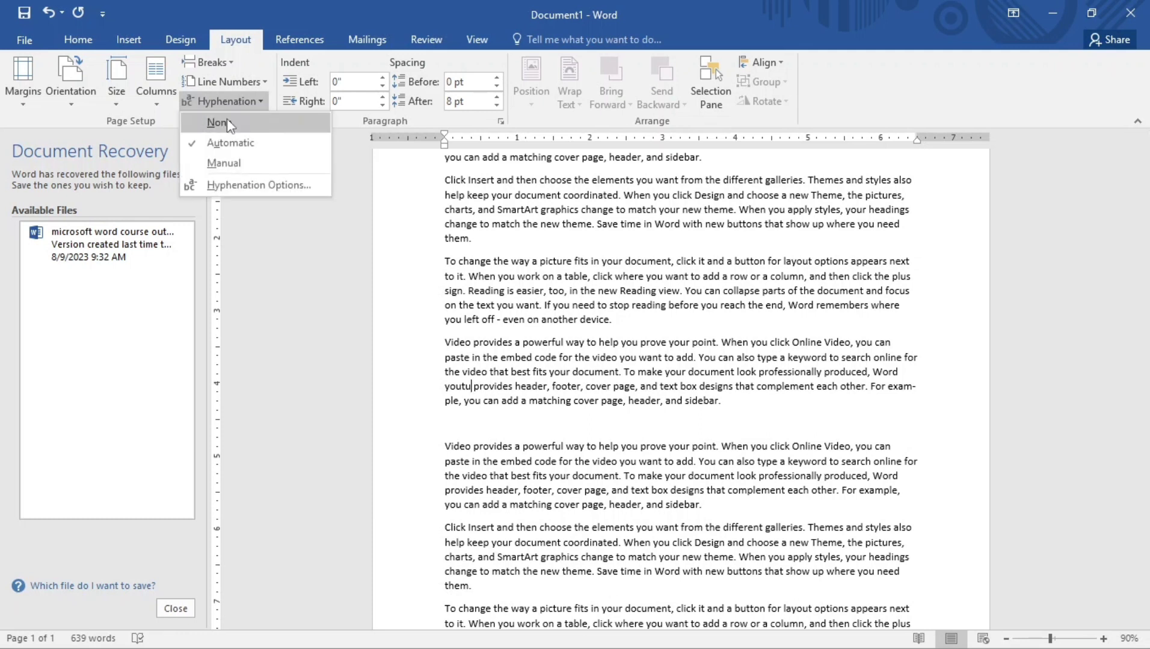
pyautogui.click(226, 120)
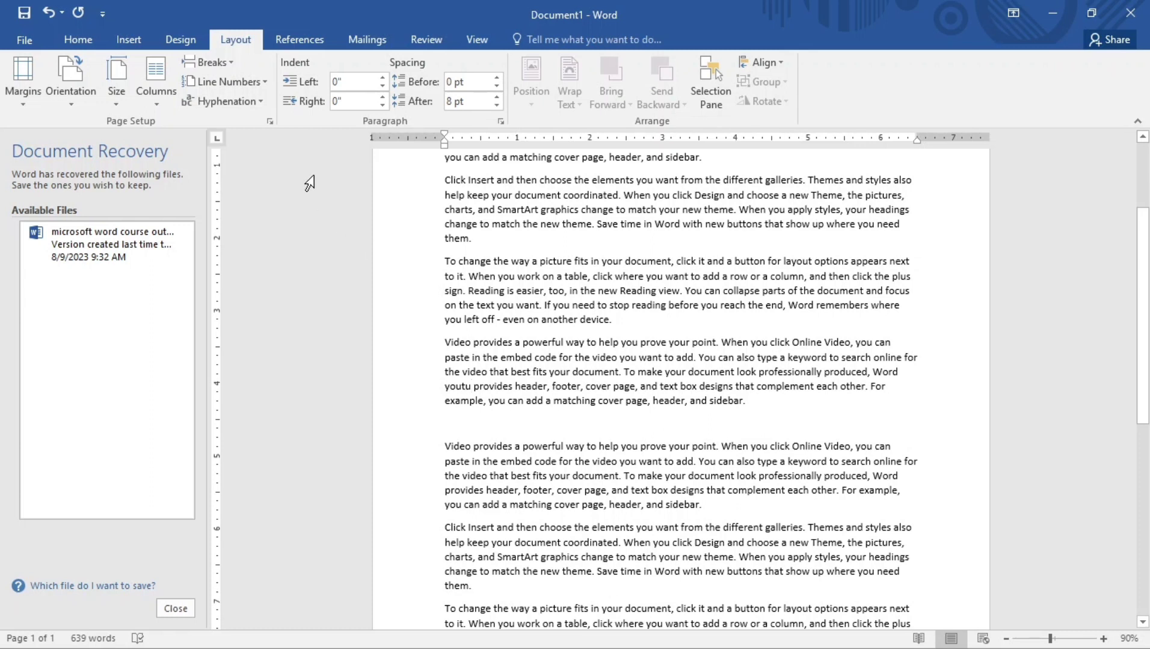
pyautogui.click(241, 101)
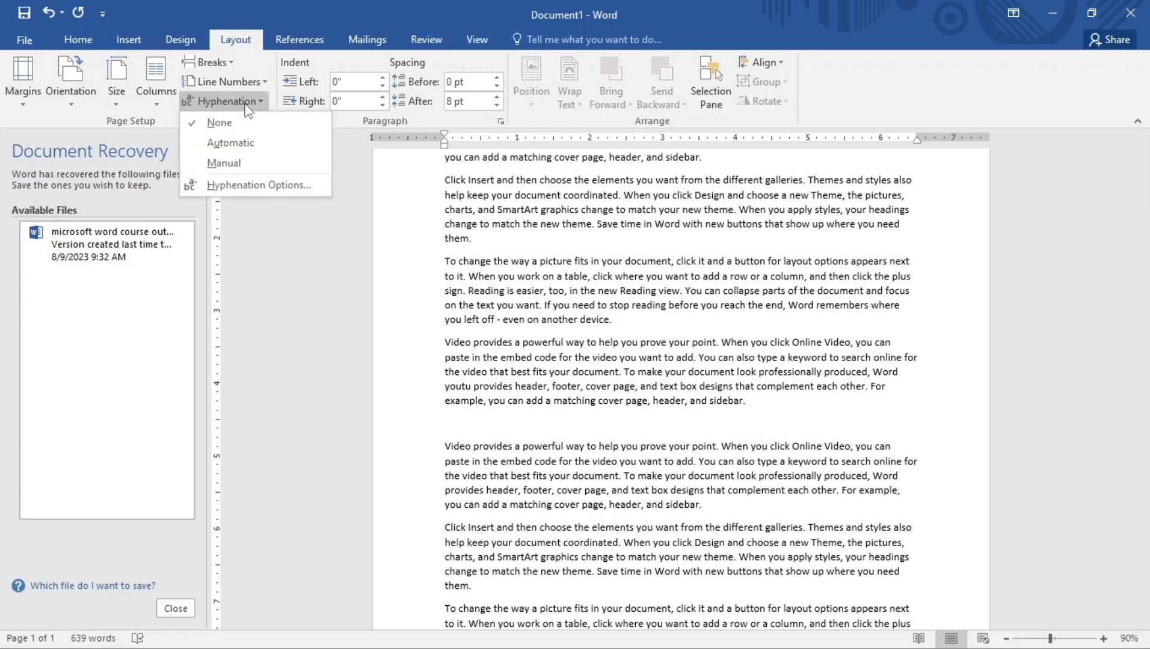
pyautogui.click(222, 144)
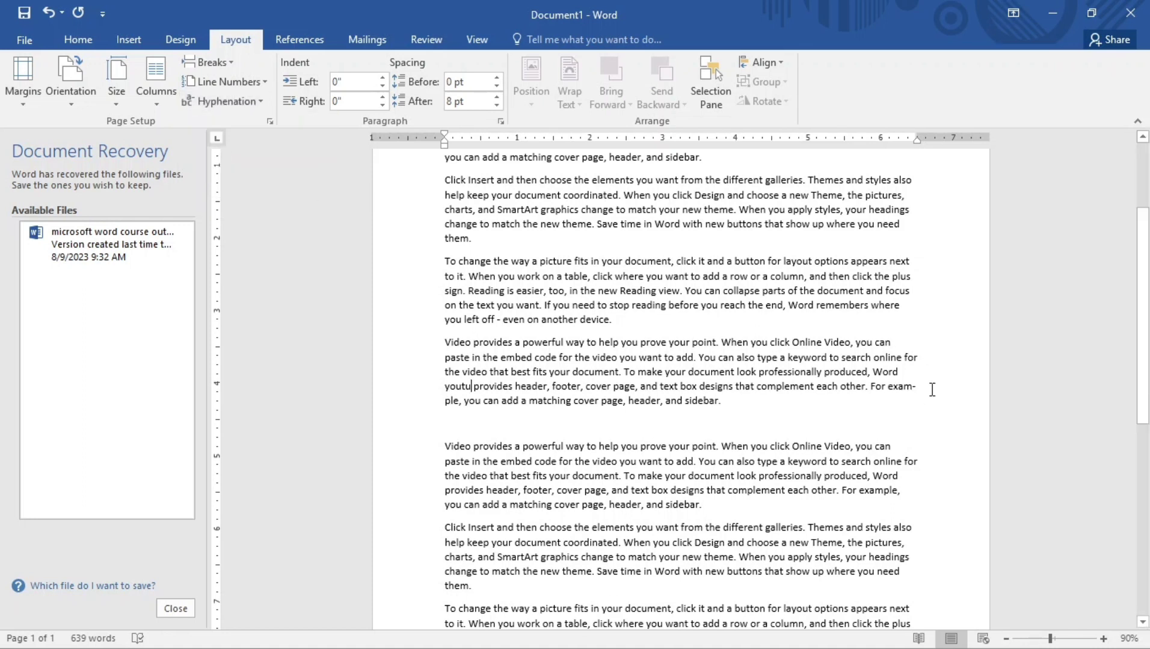